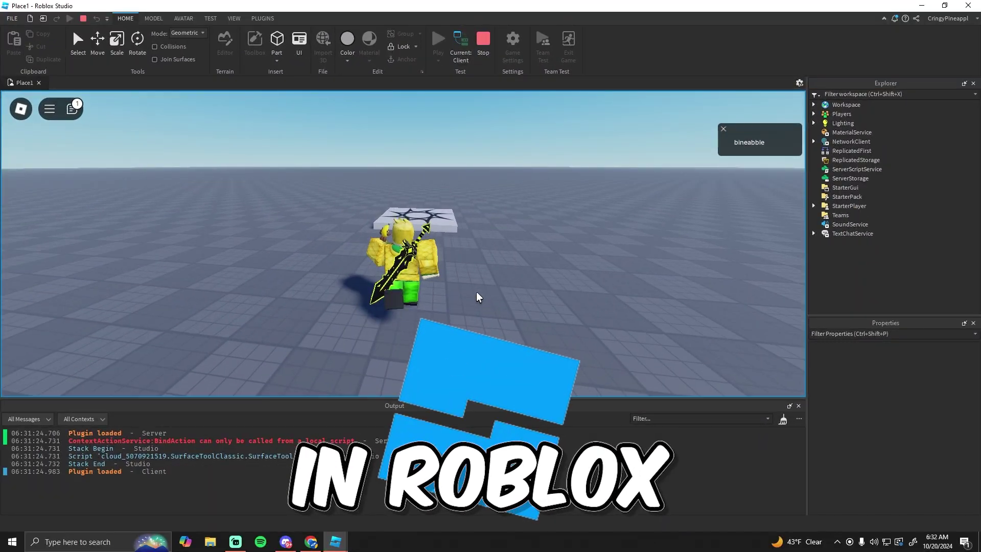
- Stop the playtest and return to edit mode with the SpawnLocation deselected
key("shift+F5")
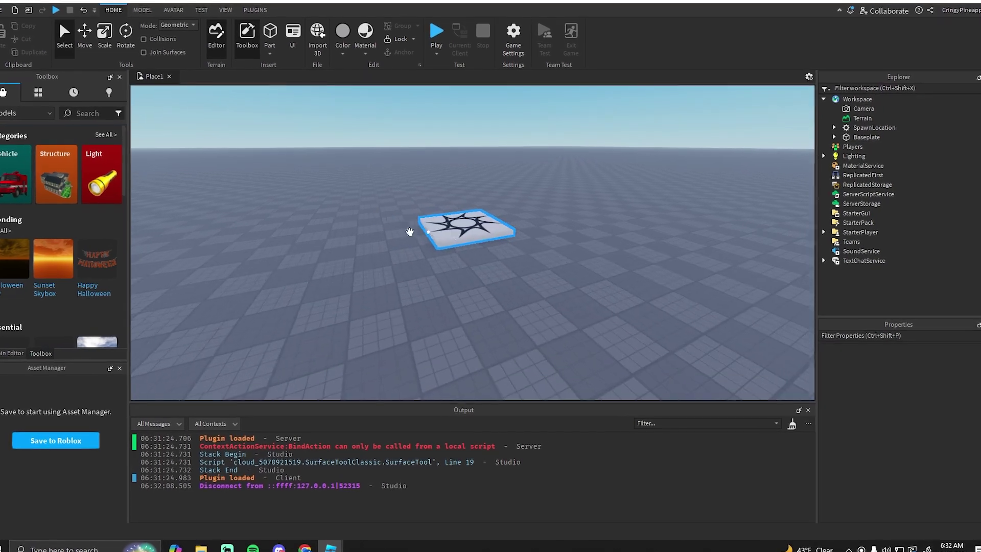
left_click(409, 232)
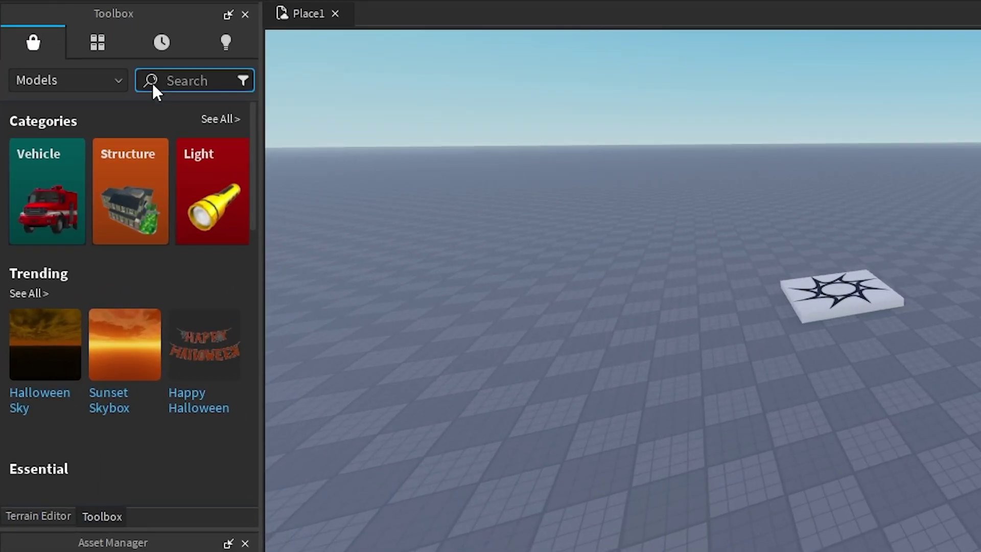
- Search the Toolbox for 'hd admin' and insert the HD Admin model
left_click(192, 83)
type("hd")
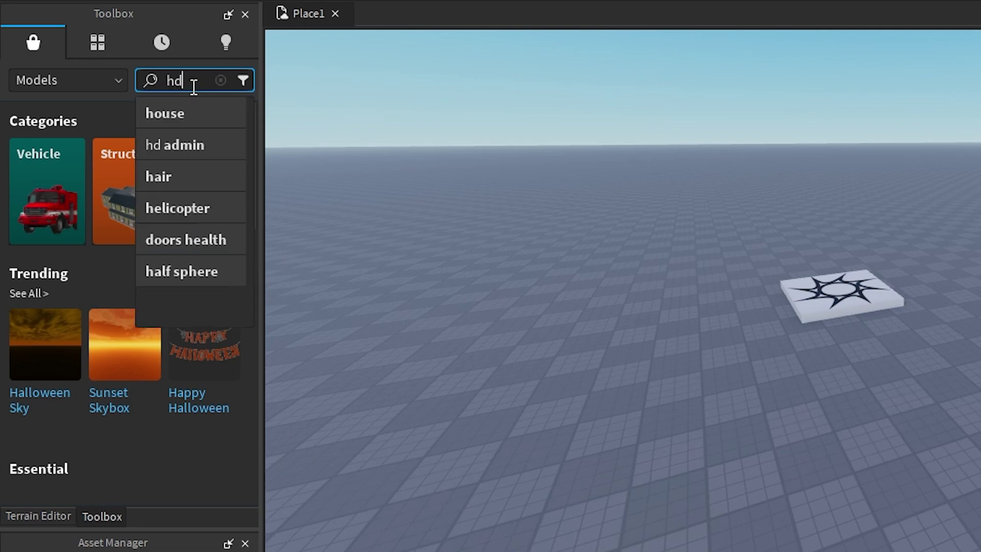
type(" admin")
key("Return")
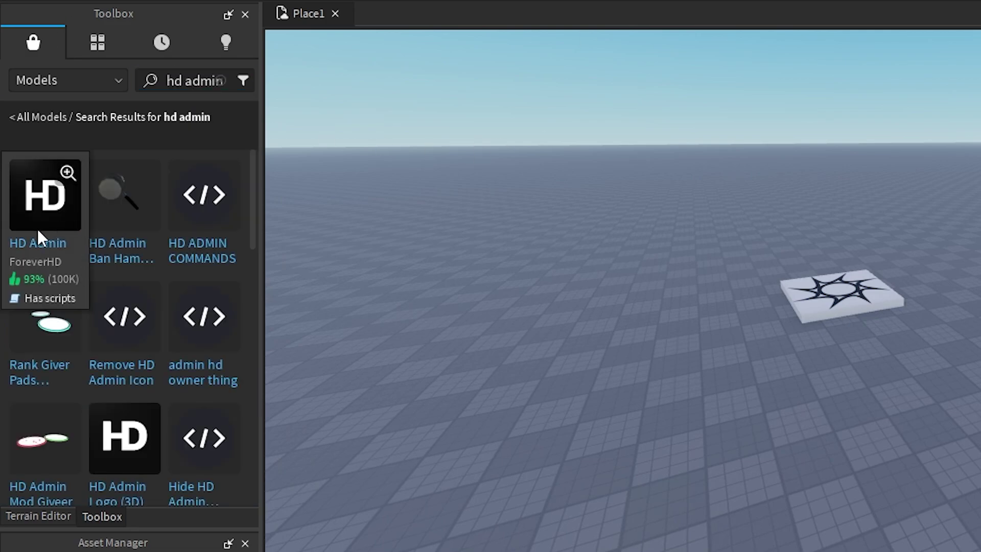
left_click(36, 228)
left_click(608, 295)
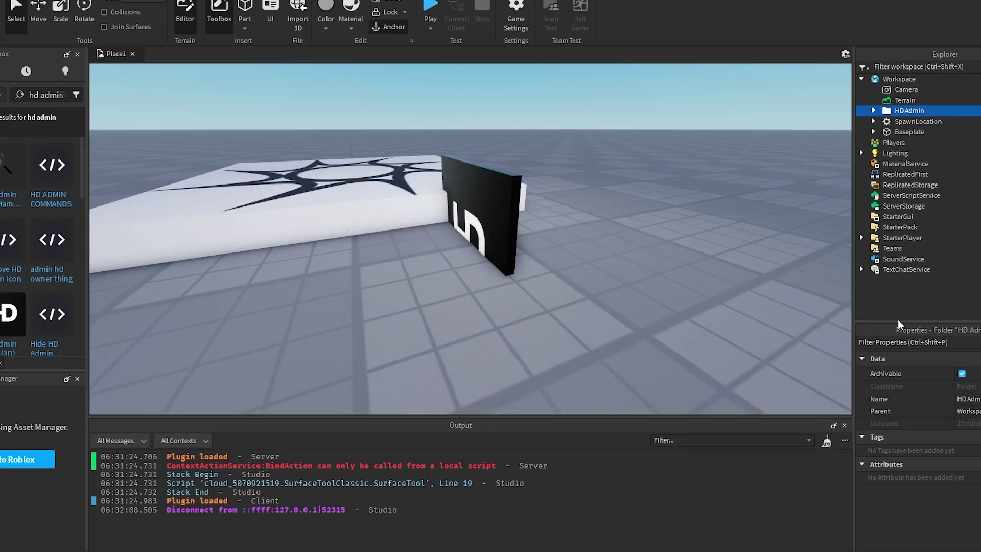
- Delete the HD logo ThumbnailCamera from the model and select an HD Admin folder item
left_click(866, 142)
key("Delete")
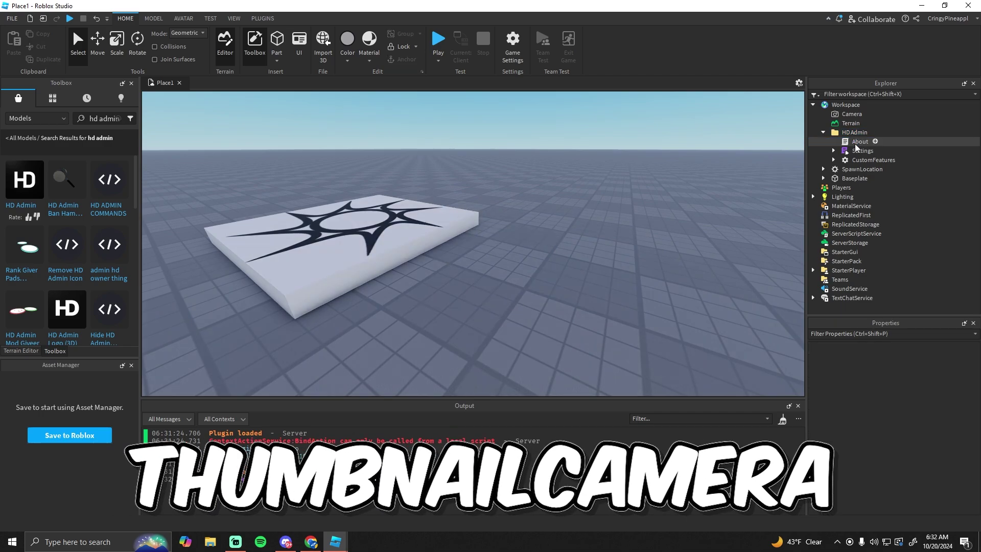
left_click(847, 159)
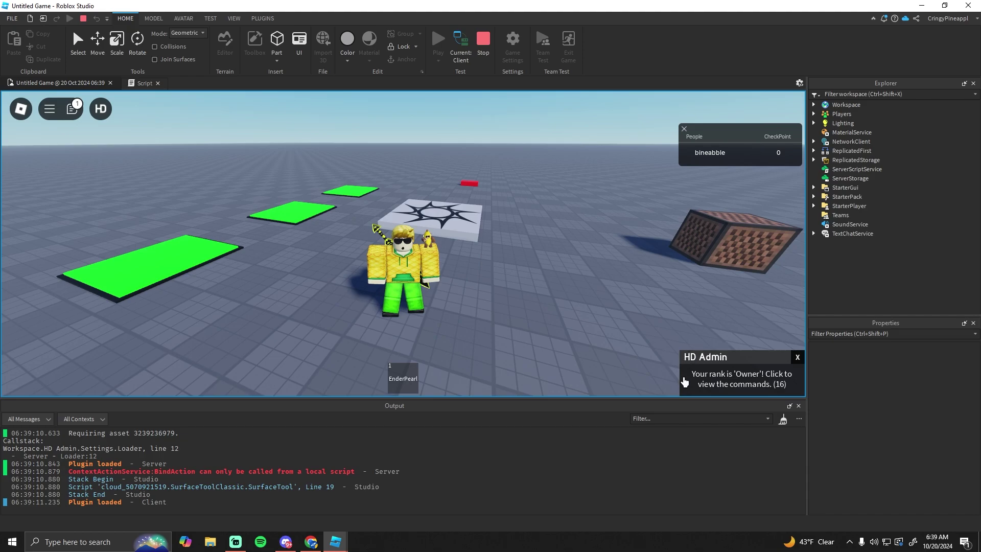
- Browse HD Admin's rank notice, the Admin ranks page, and the full Commands list
left_click(776, 390)
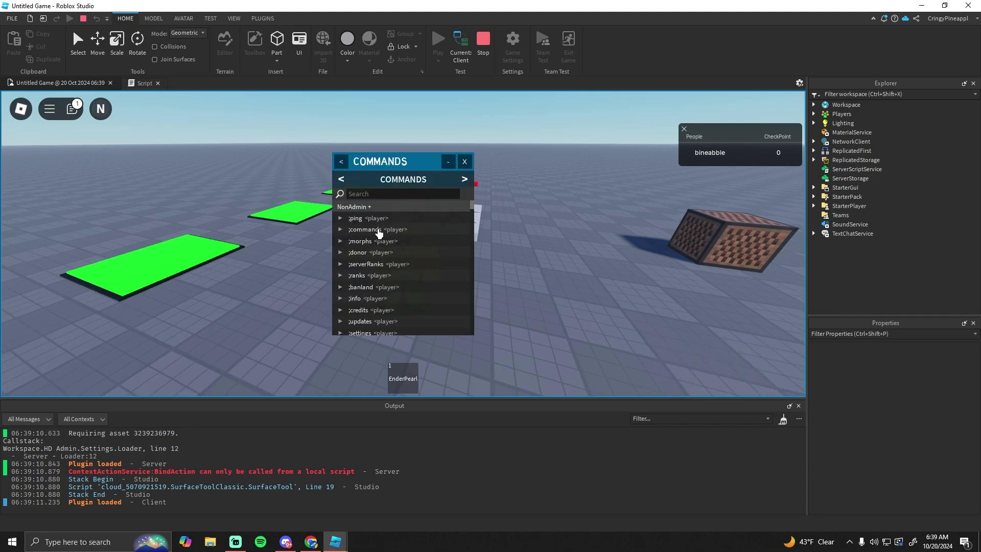
left_click(340, 162)
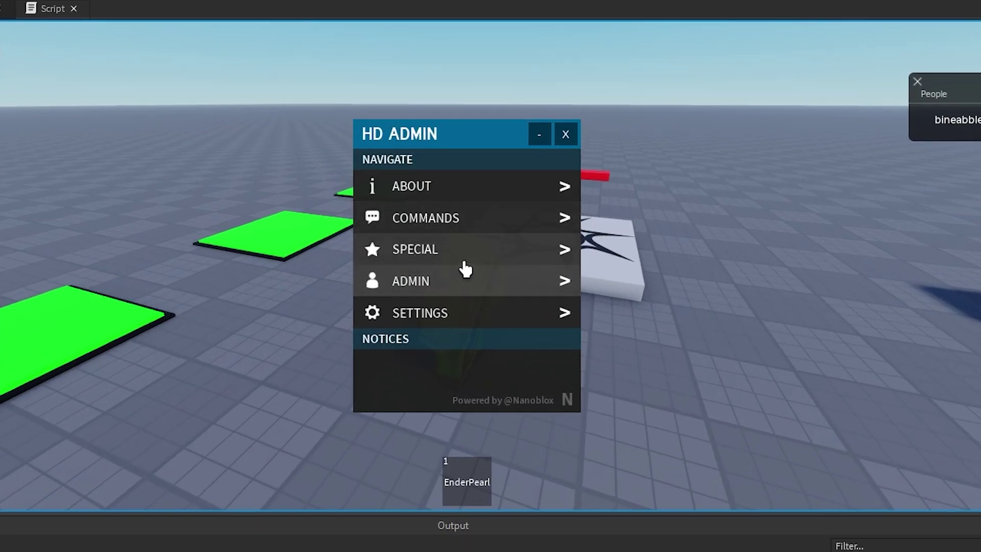
left_click(425, 262)
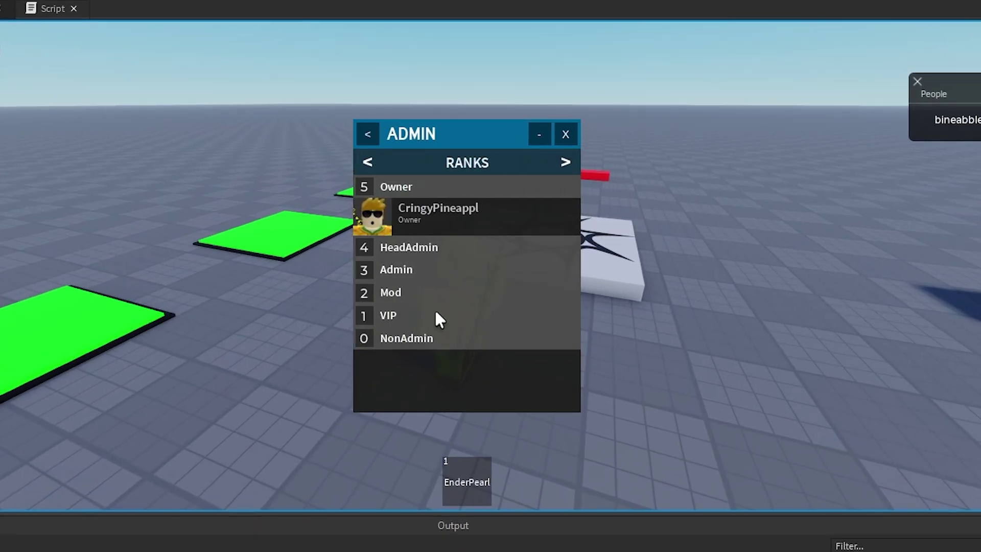
left_click(367, 133)
left_click(461, 221)
scroll(449, 368, "down", 3)
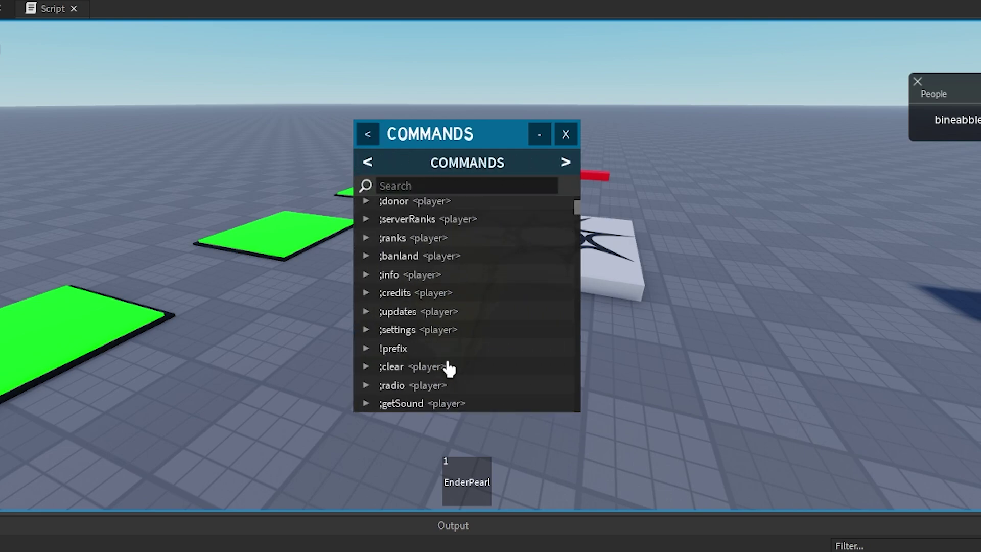
scroll(477, 325, "down", 5)
scroll(536, 299, "down", 5)
left_click_drag(576, 278, 567, 400)
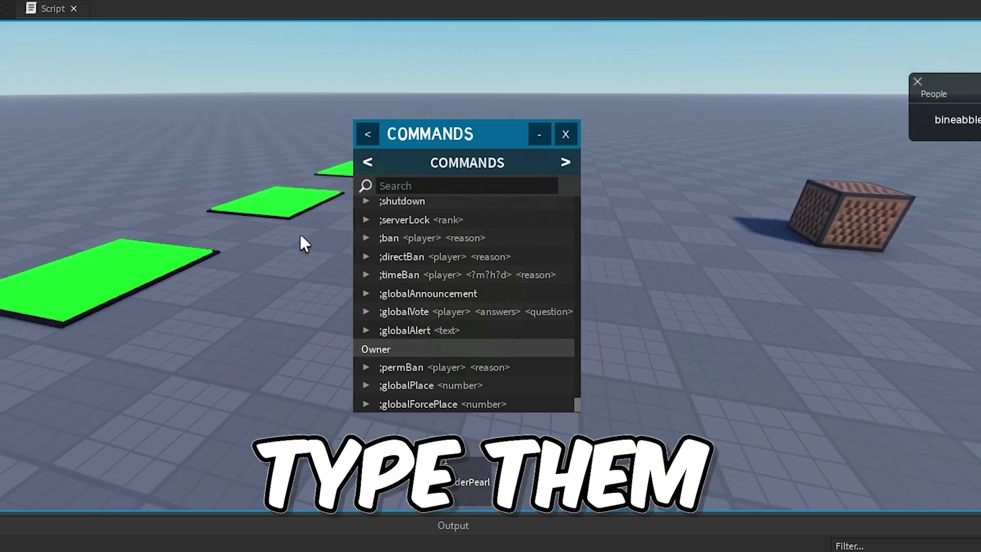
- Send ';sit' with your username in chat, then expand and collapse the ;god entry
key("slash")
type(";si")
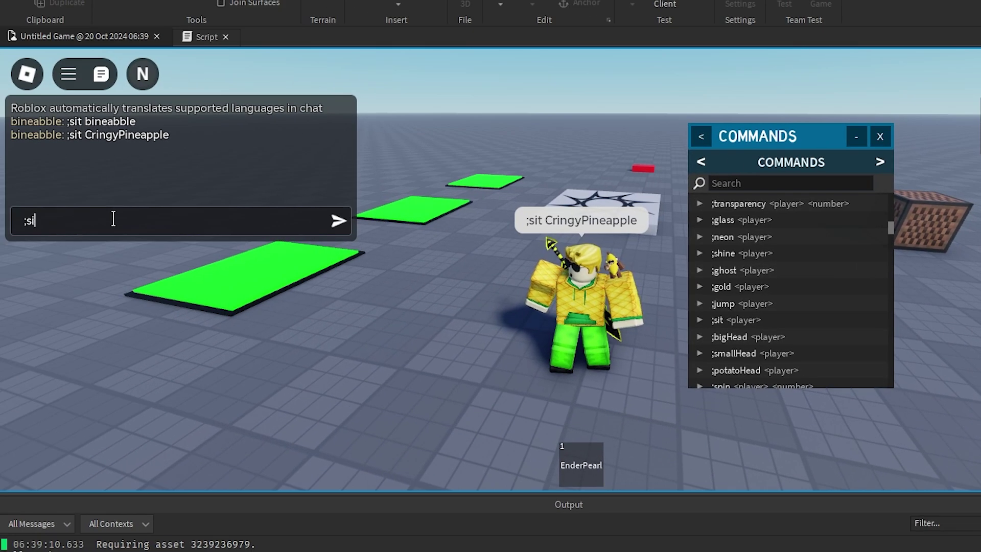
type("t CringyP")
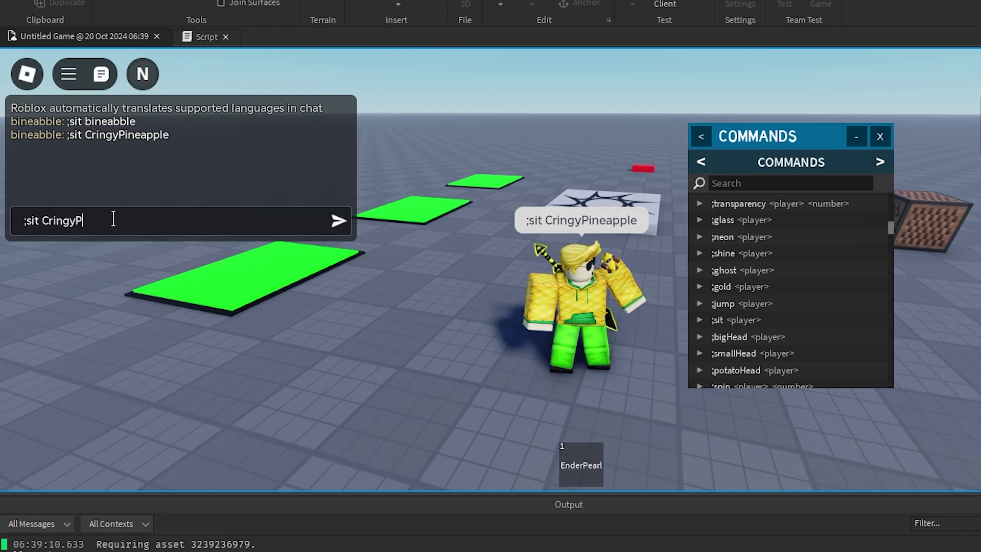
type("ineappl")
key("Return")
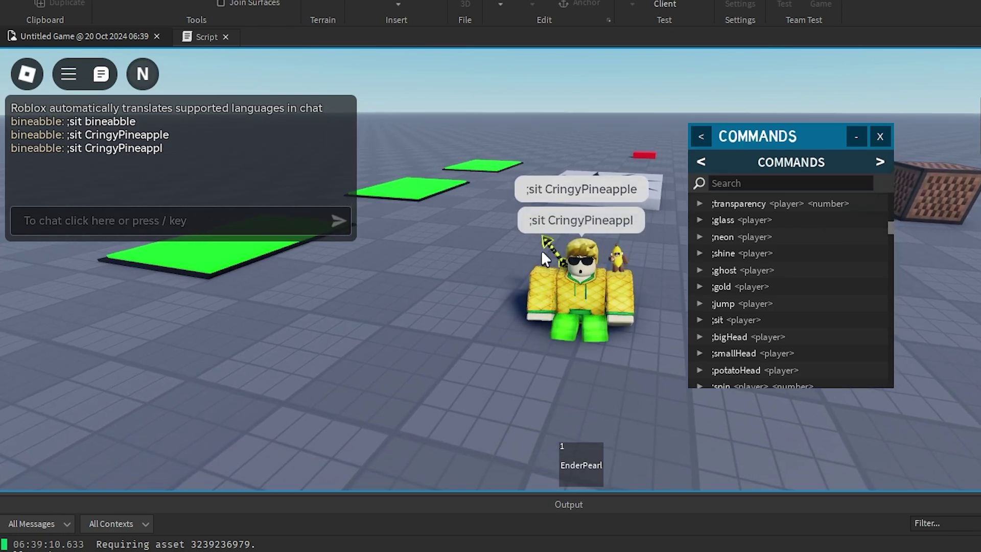
scroll(841, 313, "down", 5)
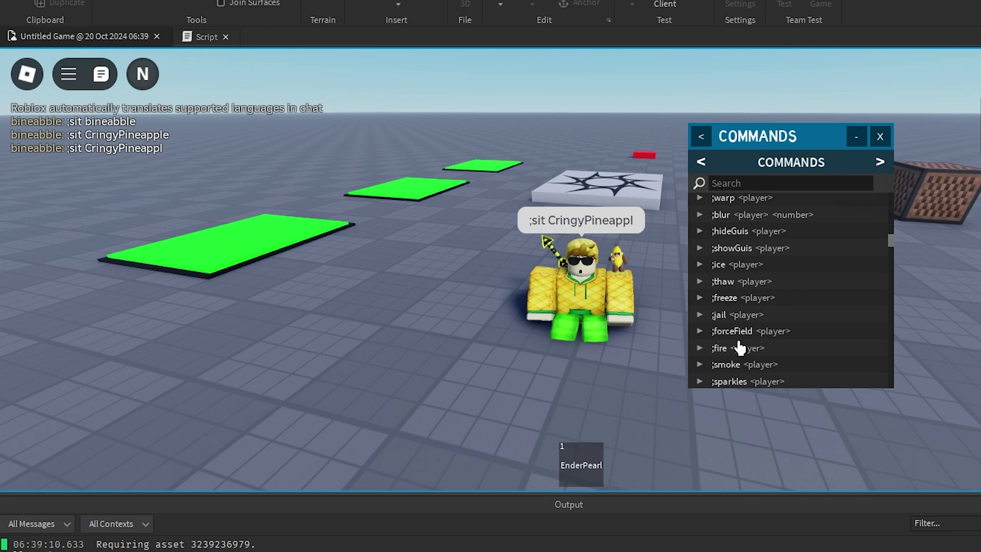
scroll(738, 347, "down", 3)
scroll(780, 313, "down", 3)
left_click(753, 316)
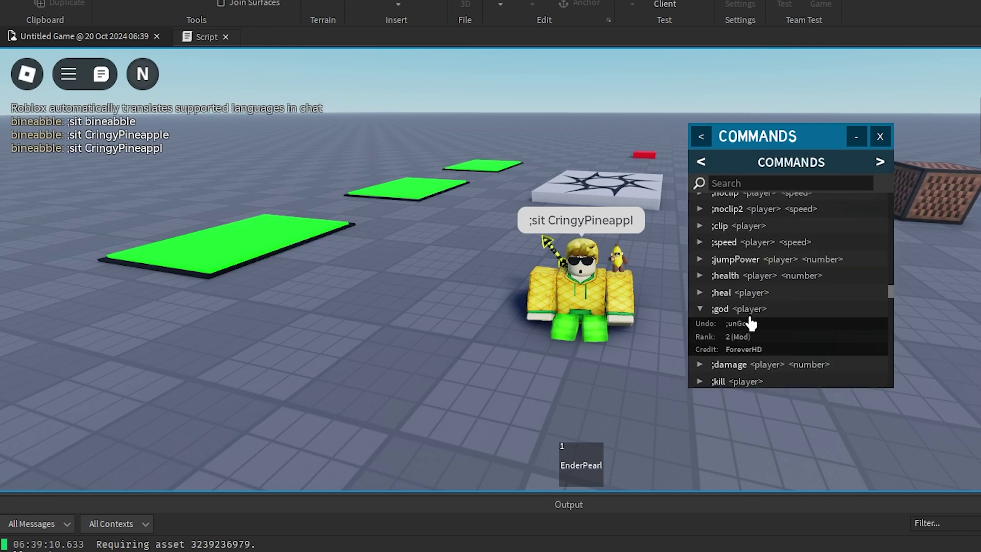
left_click(754, 310)
scroll(716, 307, "up", 5)
scroll(802, 302, "up", 5)
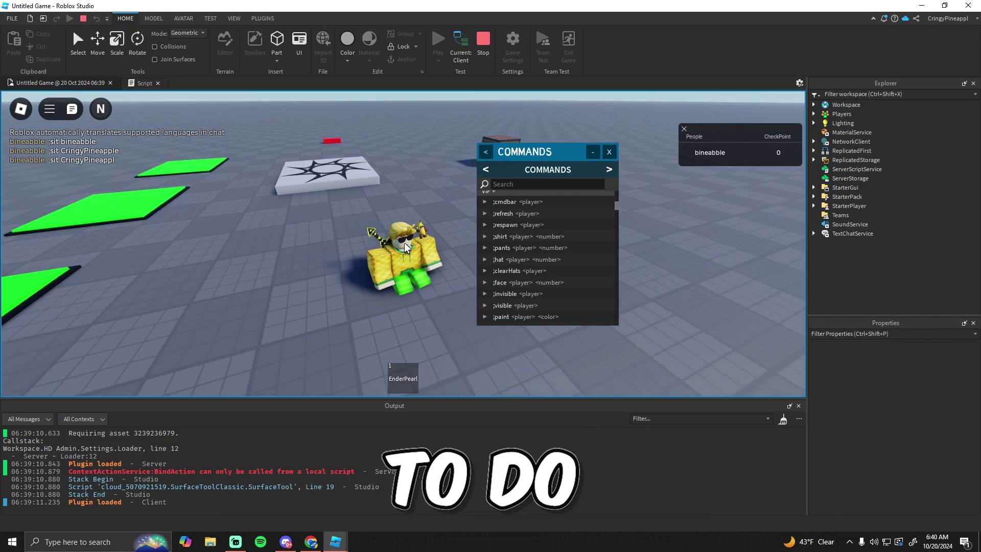
- Walk the avatar forward and open the HD Admin command bar, moved higher in view
key("w")
key("space")
key("semicolon")
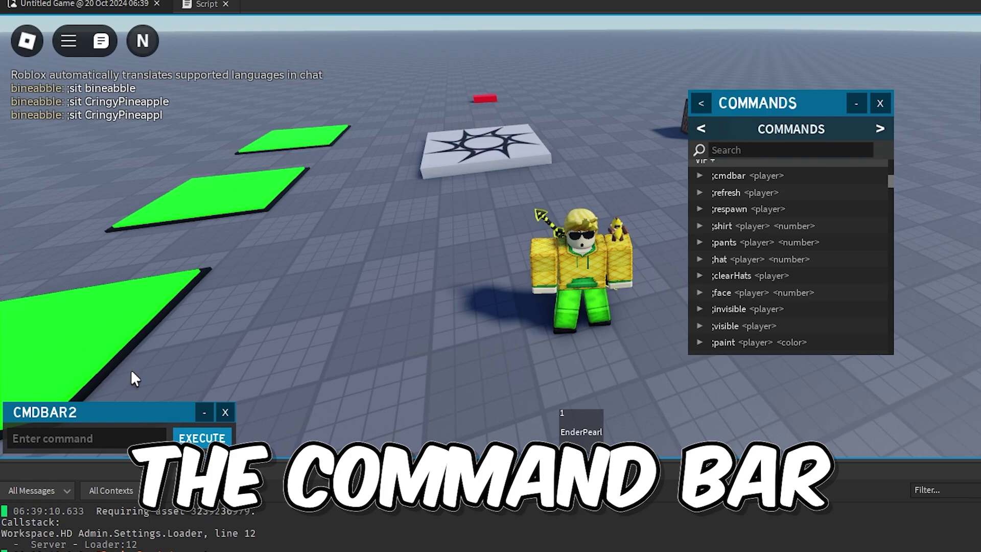
mouse_move(40, 399)
left_mouse_down()
mouse_move(117, 249)
mouse_move(128, 248)
left_mouse_up()
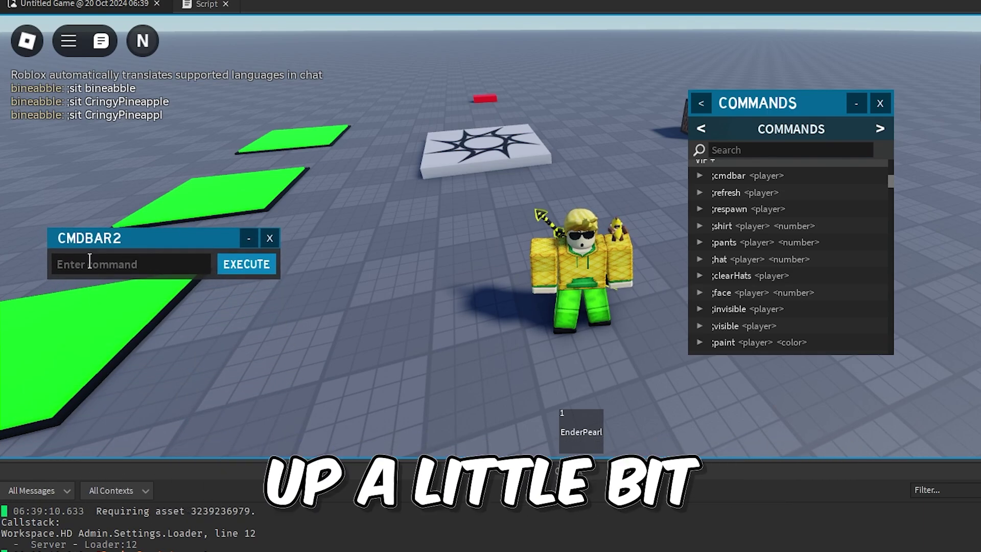
scroll(767, 260, "down", 5)
scroll(790, 280, "down", 1)
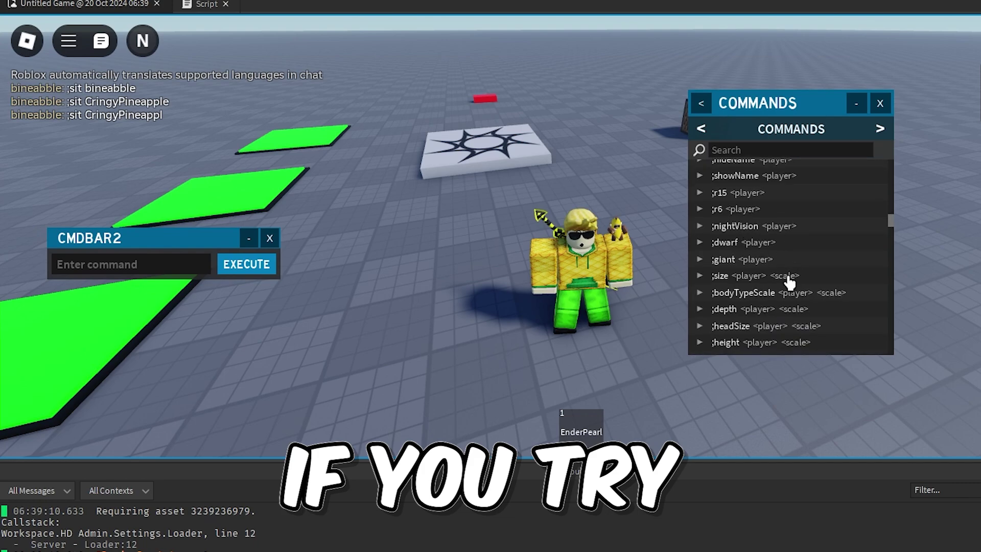
- Enter ';dwarf' in the command bar, targeting your own username from the suggestions
left_click(124, 259)
type("dw")
key("BackSpace")
key("BackSpace")
type(";d")
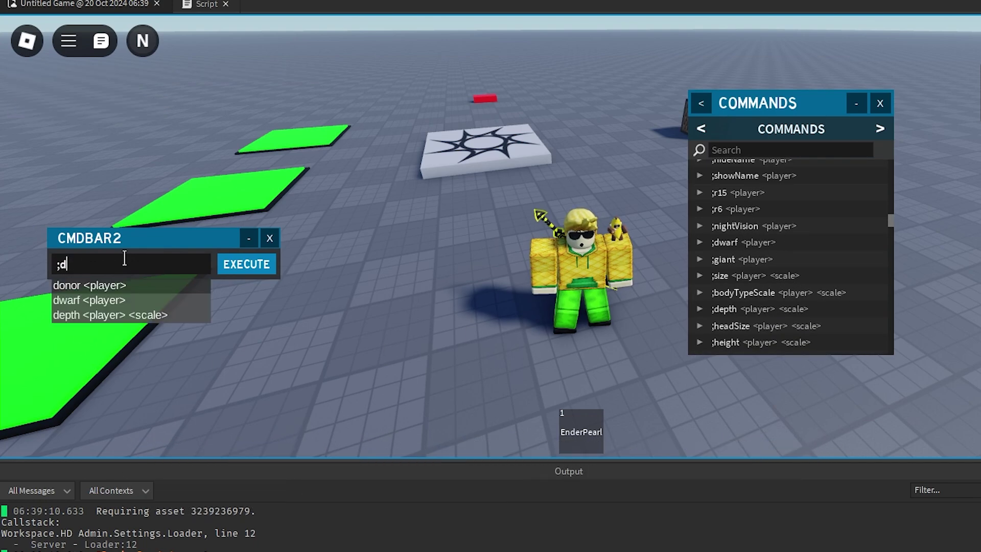
type("warf")
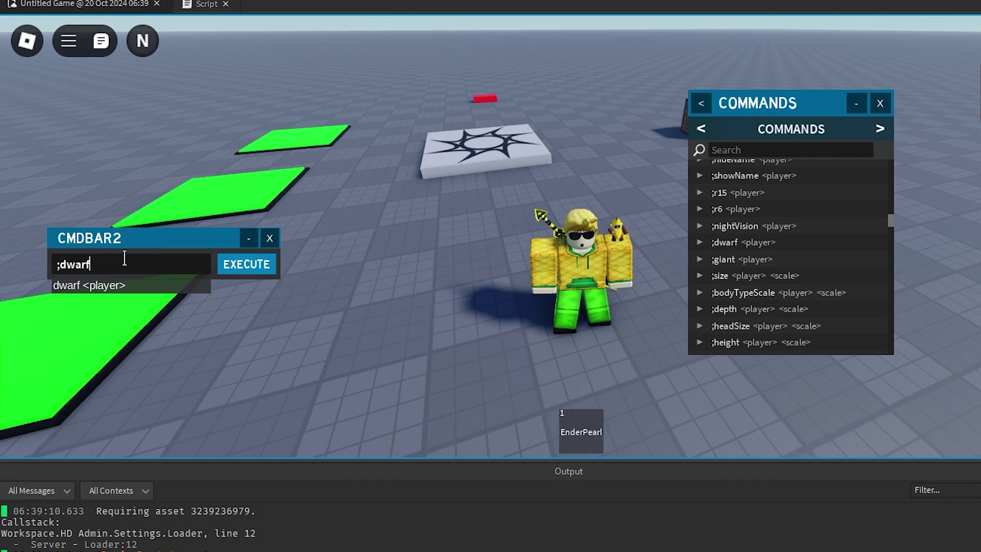
type(" c")
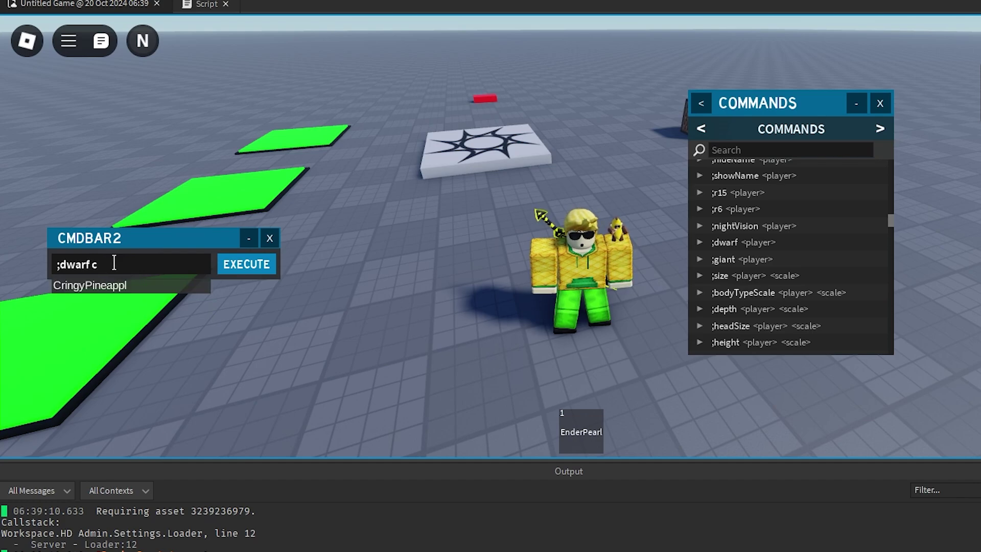
left_click(82, 288)
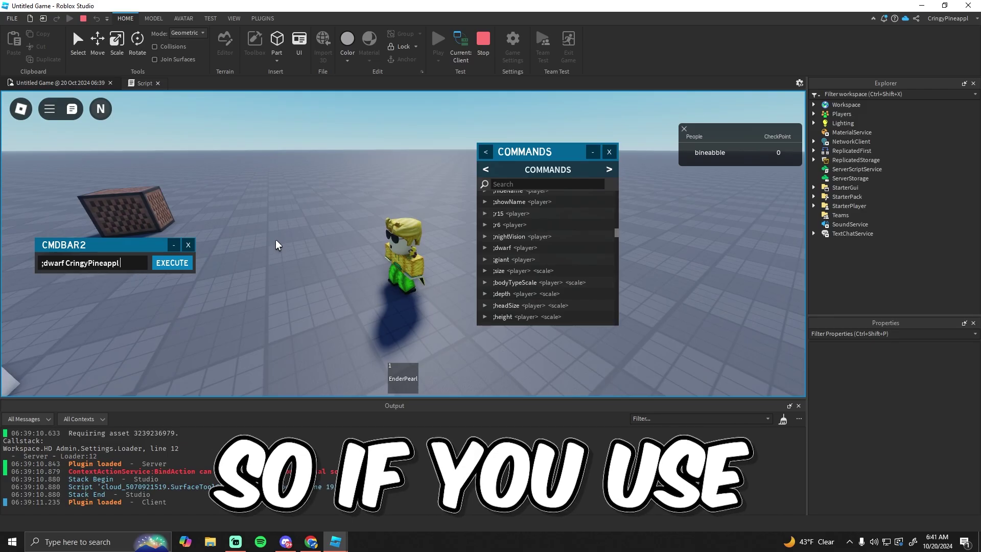
type("s")
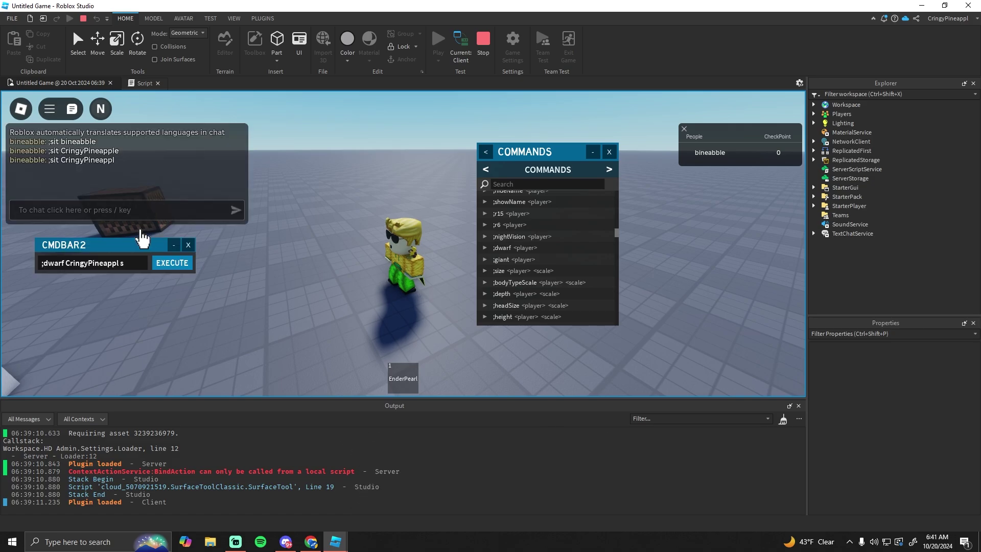
scroll(570, 279, "down", 5)
scroll(523, 230, "down", 5)
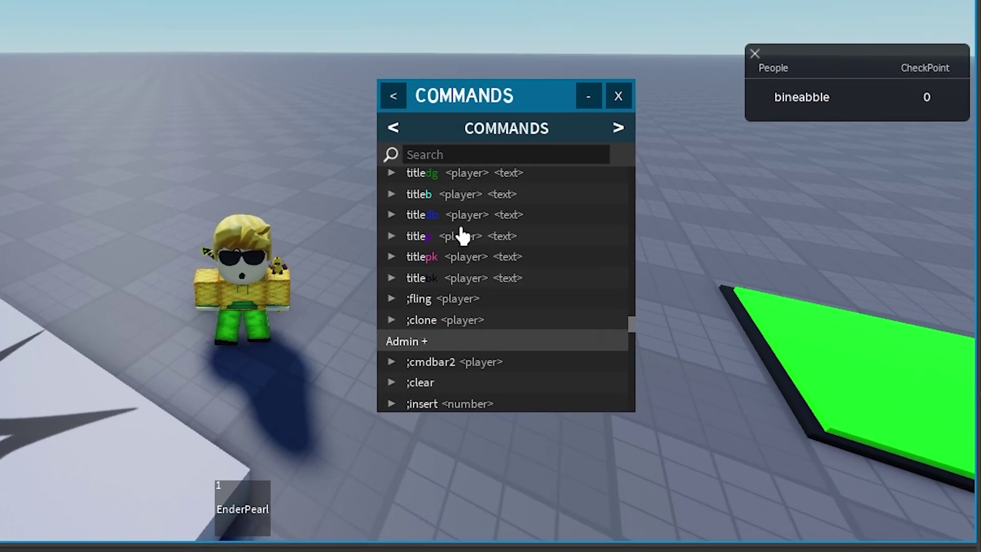
scroll(517, 314, "down", 5)
scroll(495, 280, "down", 5)
scroll(466, 312, "down", 3)
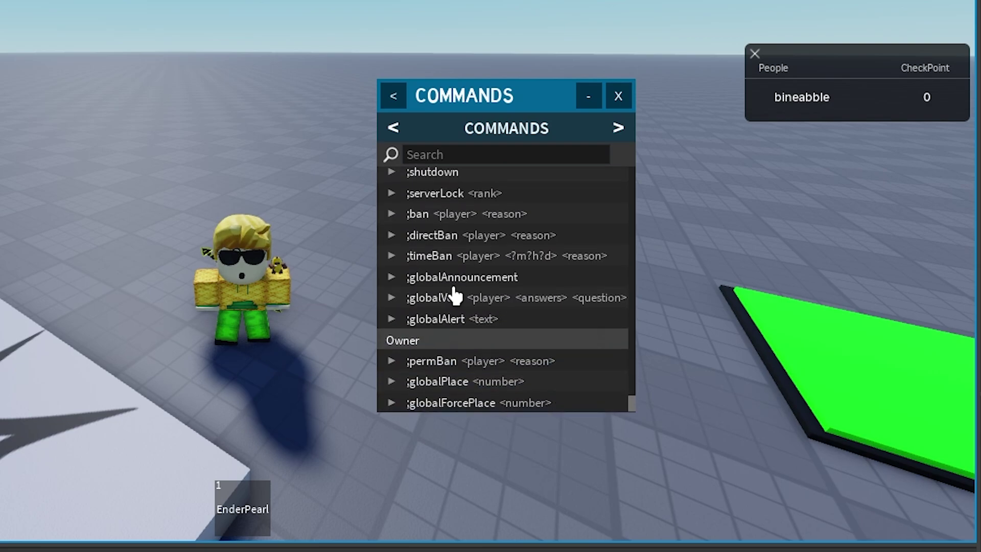
scroll(460, 243, "up", 5)
scroll(517, 296, "up", 5)
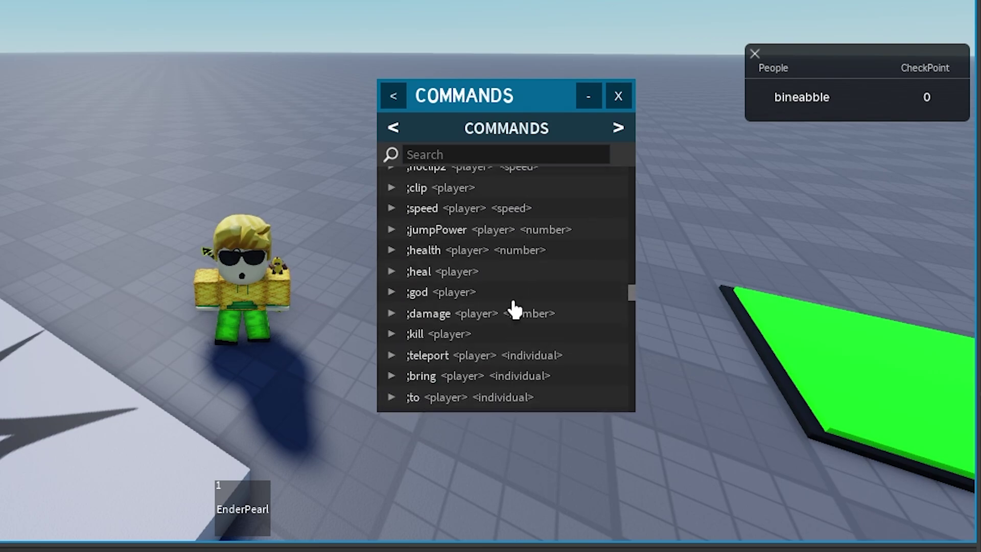
scroll(517, 309, "up", 5)
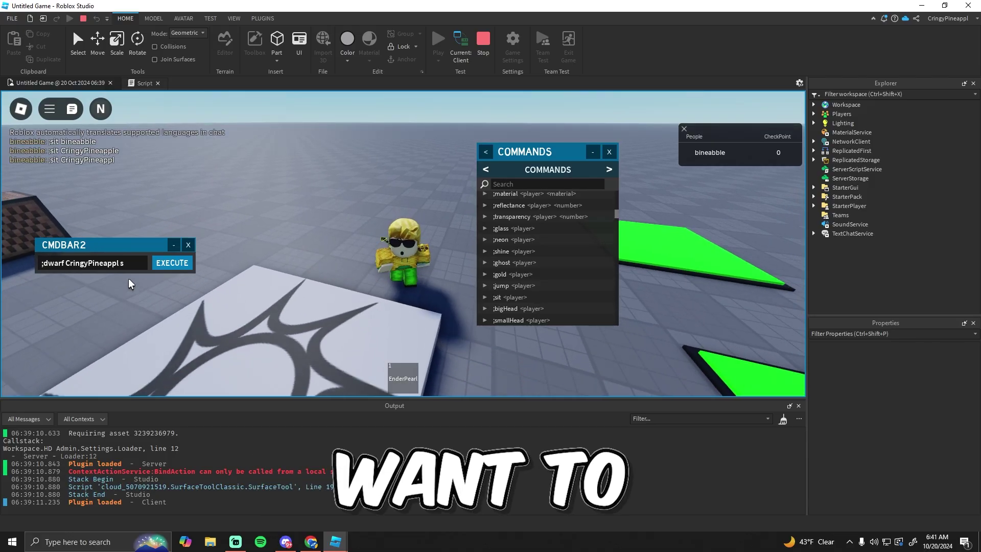
- Clear the command bar and enter a permRank command for your player
left_click_drag(126, 263, 94, 265)
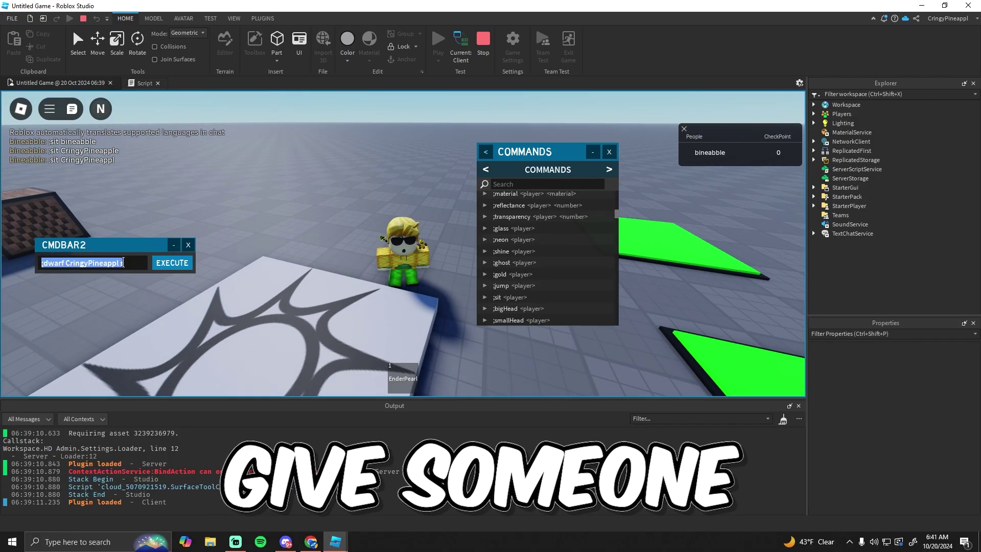
key("BackSpace")
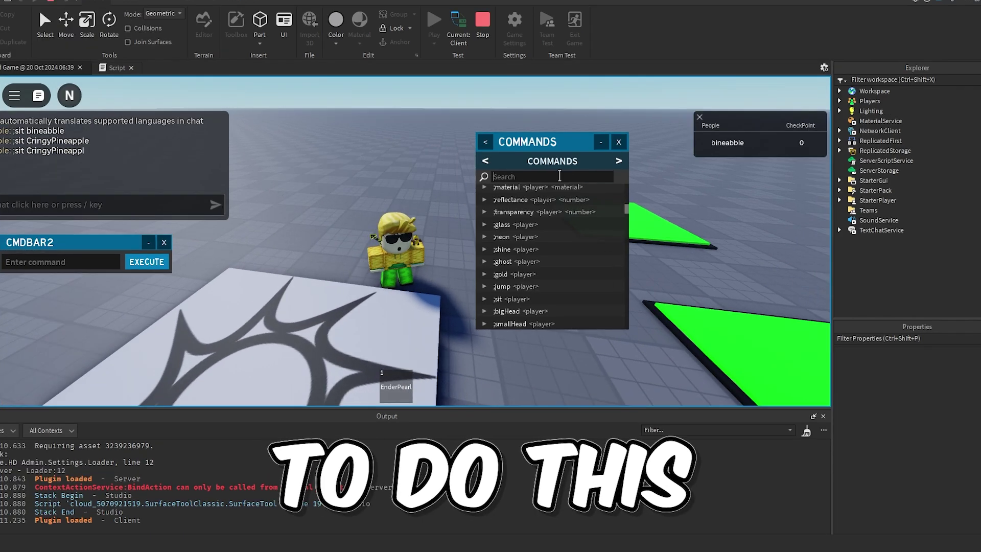
left_click(547, 183)
type("rank")
right_click_drag(510, 258, 570, 259)
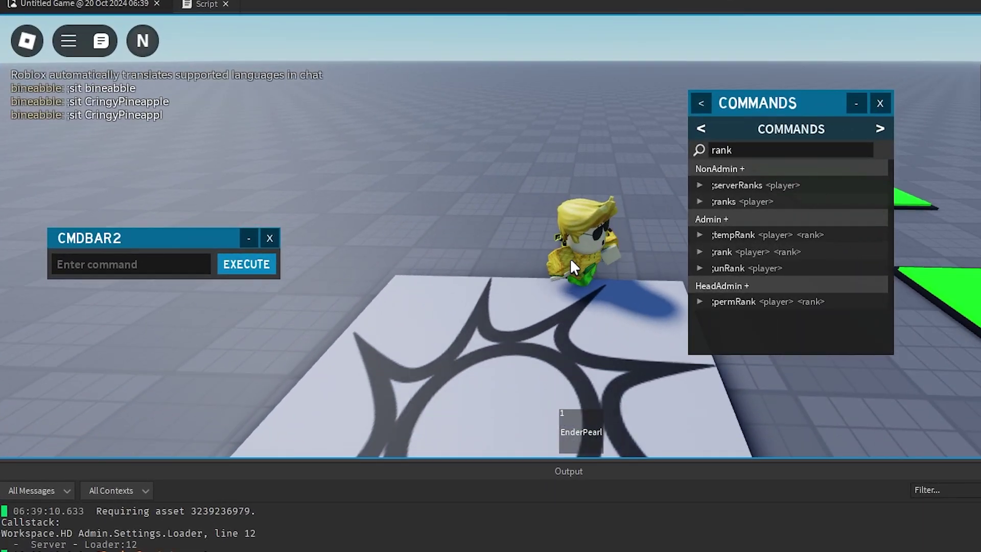
left_click(136, 264)
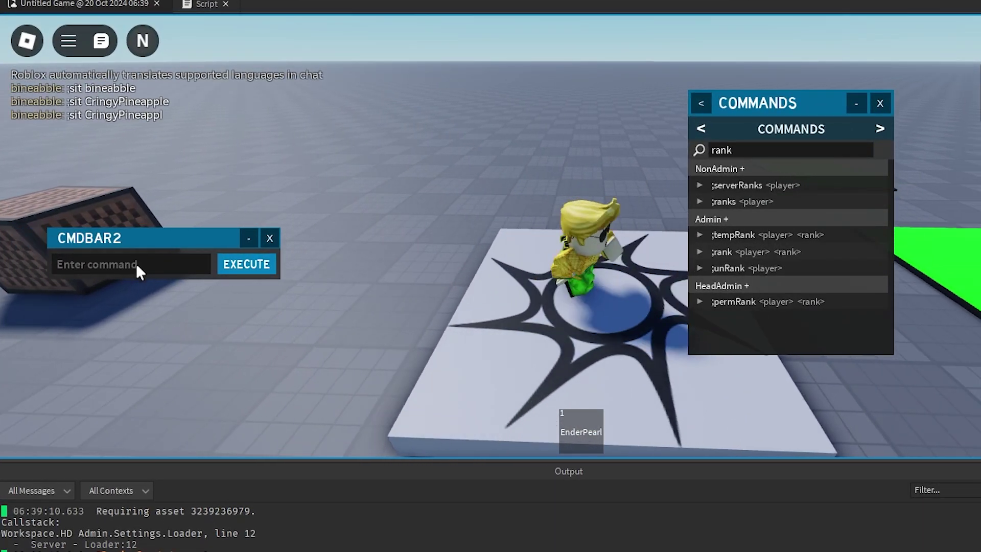
left_click(728, 307)
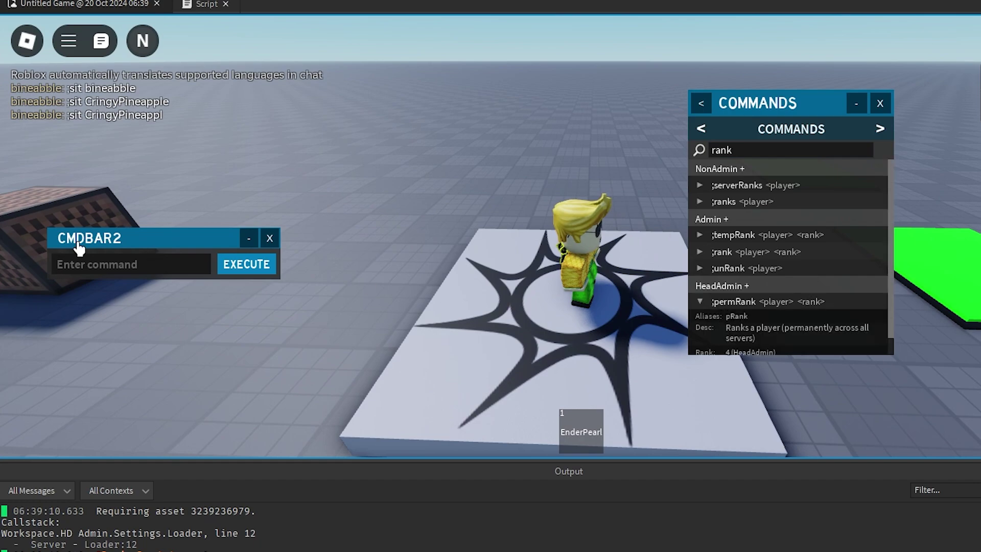
left_click(101, 264)
type(";perm")
left_click(108, 284)
type("c")
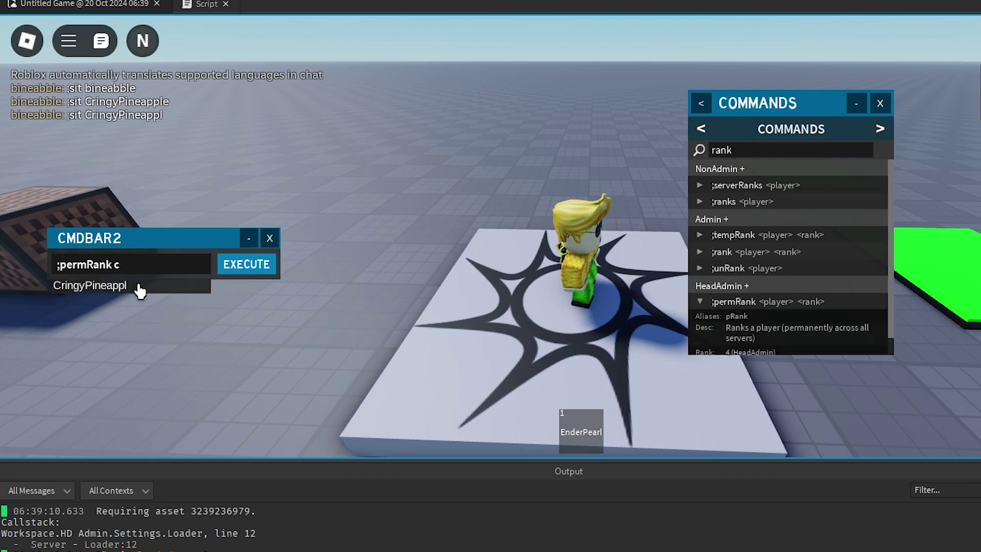
left_click(138, 284)
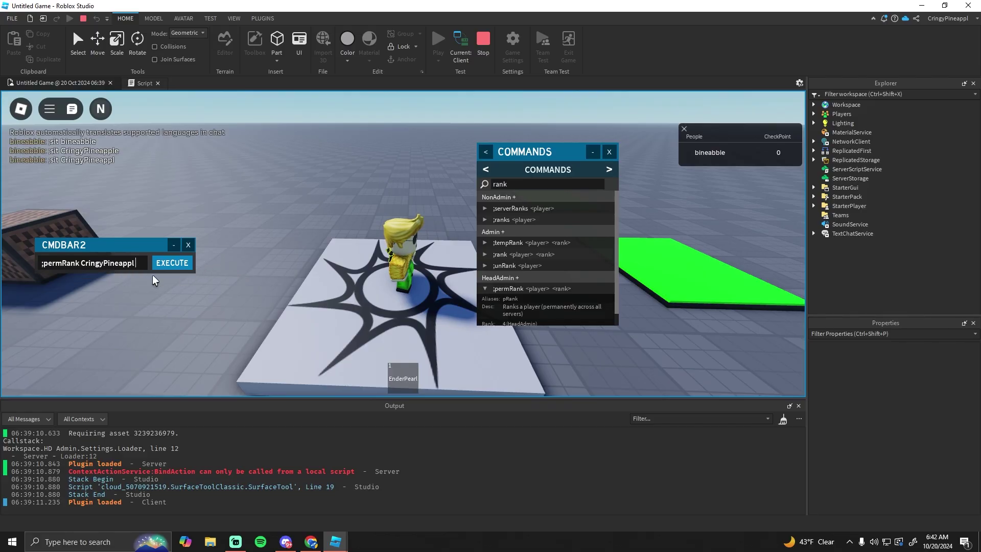
- Clear the entered command and review the unRank and rank command details
left_click_drag(142, 262, 40, 263)
key("BackSpace")
left_click(485, 265)
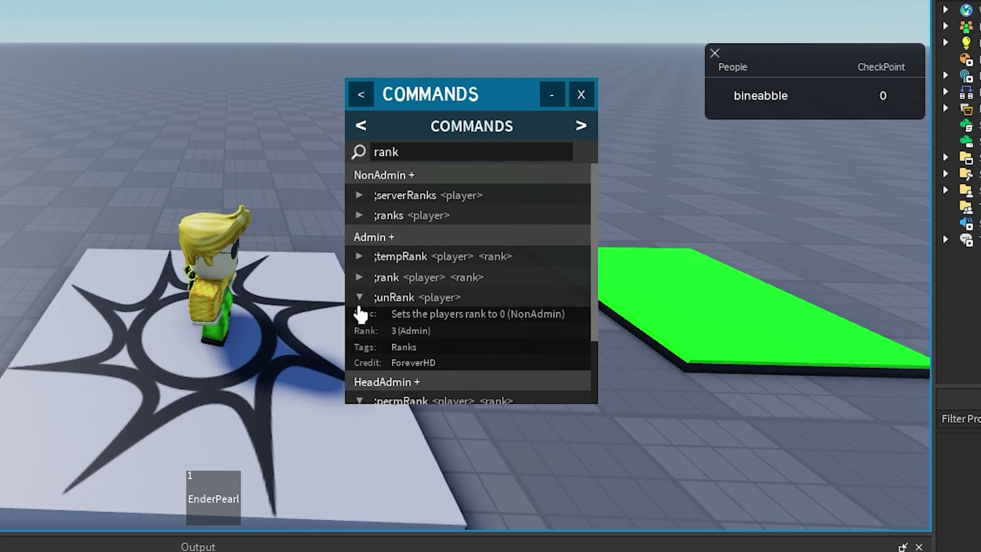
left_click(360, 303)
left_click(376, 278)
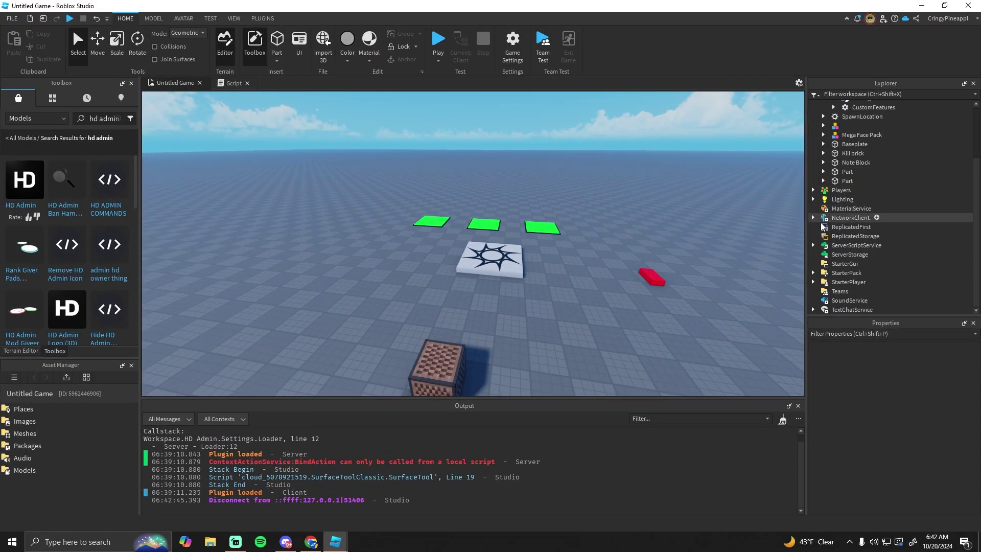
- Insert a new Script into ServerScriptService and rename it Test
left_click(813, 245)
left_click(885, 245)
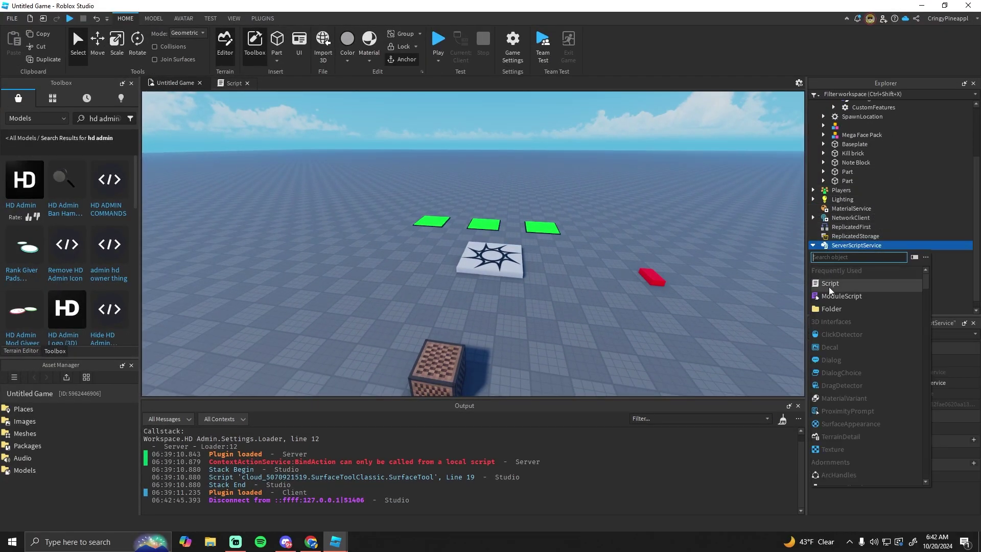
left_click(845, 292)
left_click(962, 266)
key("F2")
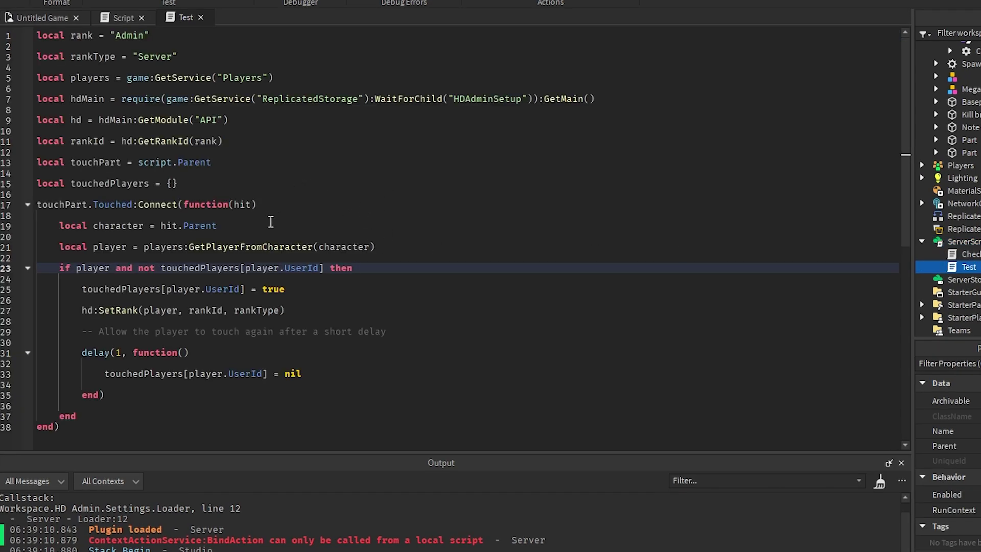
left_click_drag(150, 35, 52, 39)
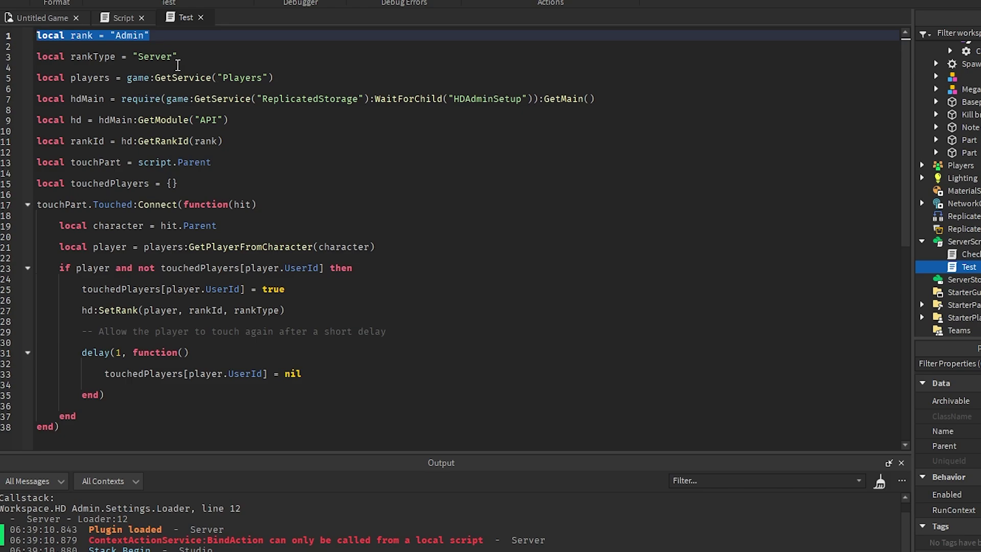
left_click_drag(177, 56, 65, 57)
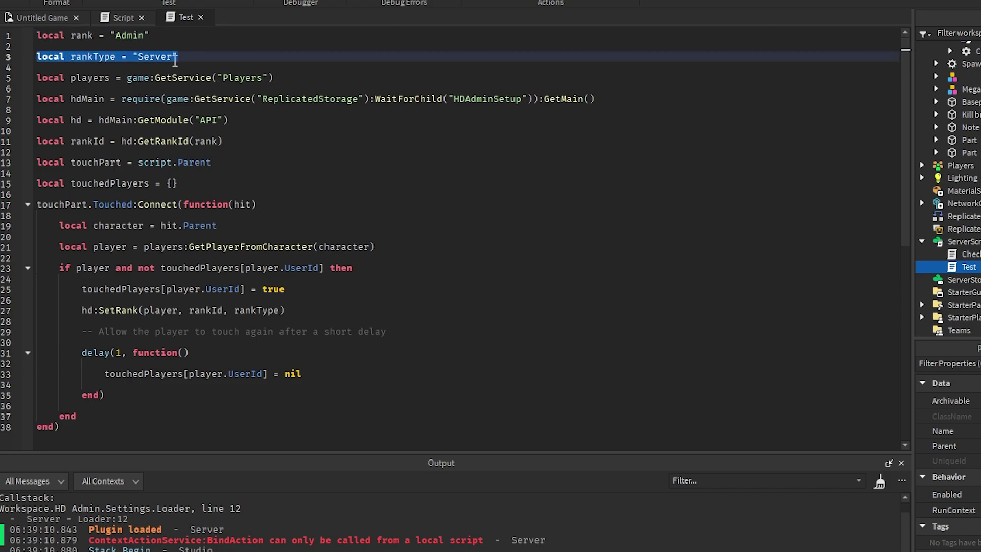
left_click_drag(278, 73, 40, 77)
double_click(135, 98)
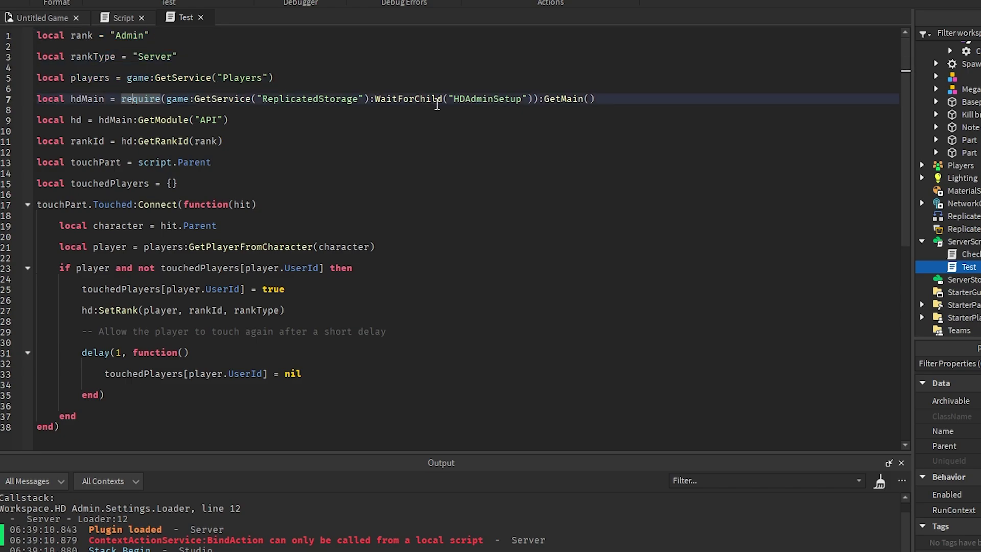
left_click_drag(592, 99, 38, 99)
double_click(134, 101)
left_click_drag(168, 98, 309, 98)
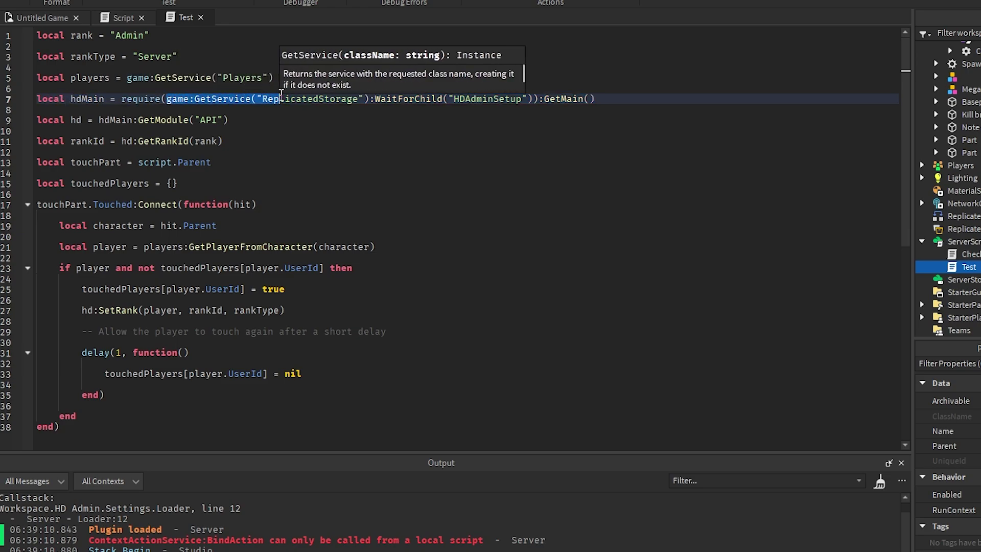
left_click_drag(309, 99, 593, 98)
key("shift+Home")
left_click(79, 115)
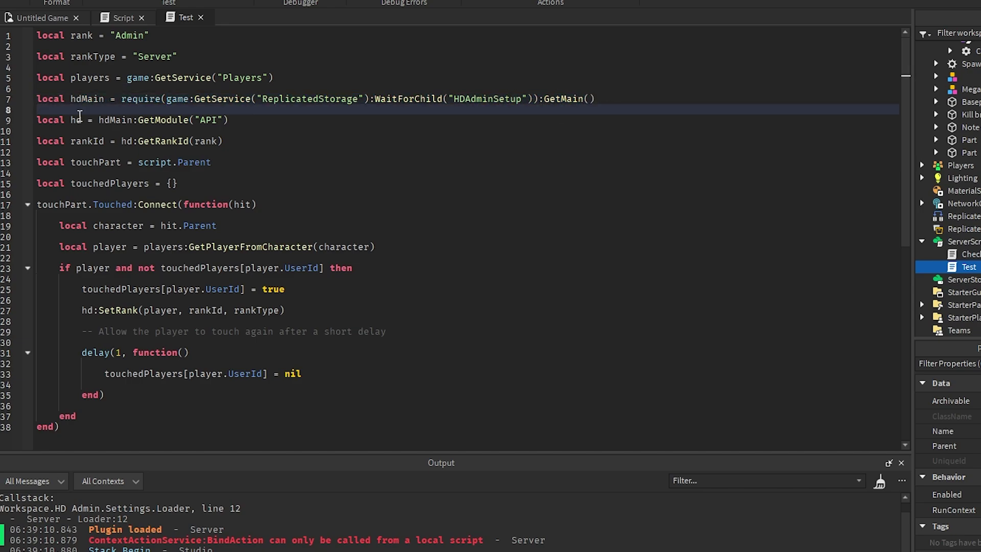
left_click_drag(98, 120, 112, 120)
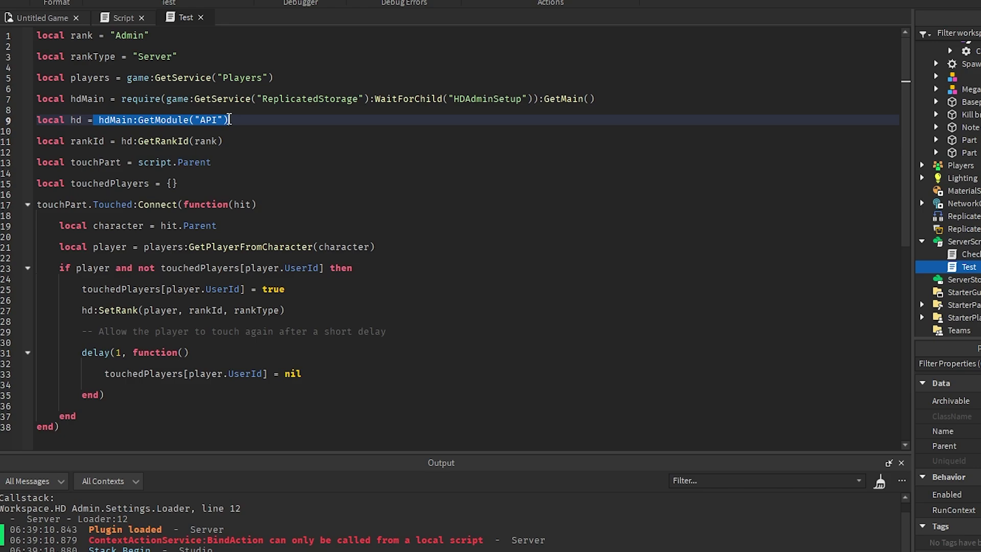
left_click(257, 122)
left_click(121, 141)
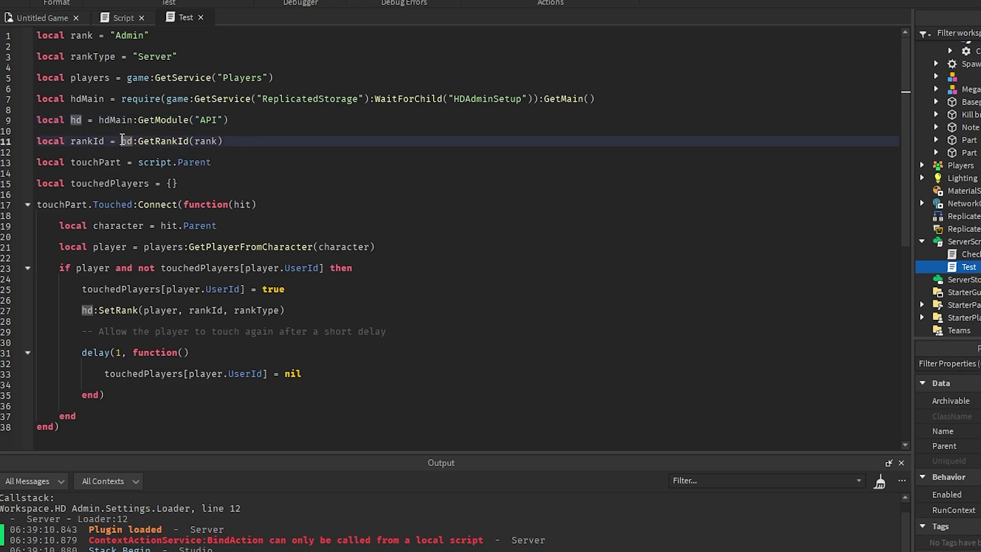
left_click(197, 142)
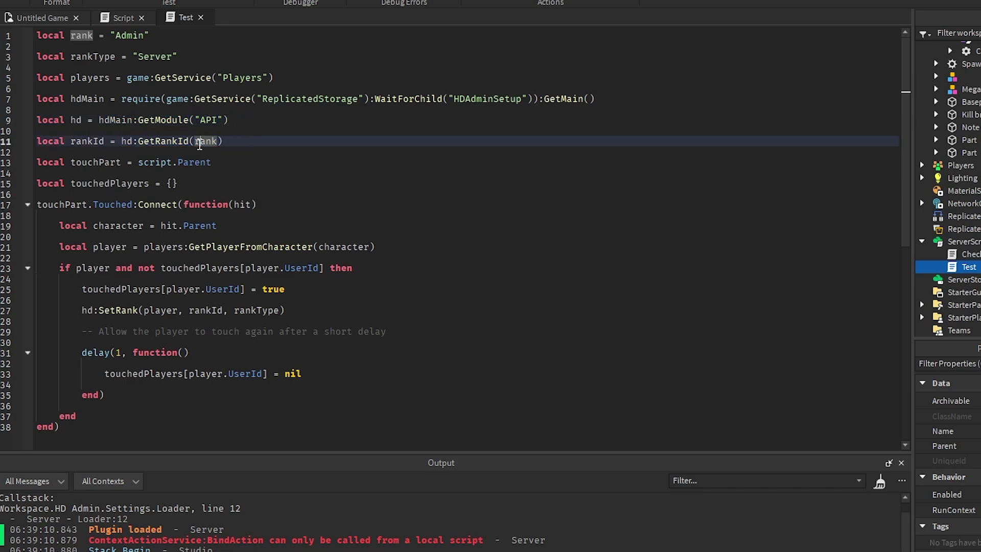
left_click_drag(170, 35, 115, 37)
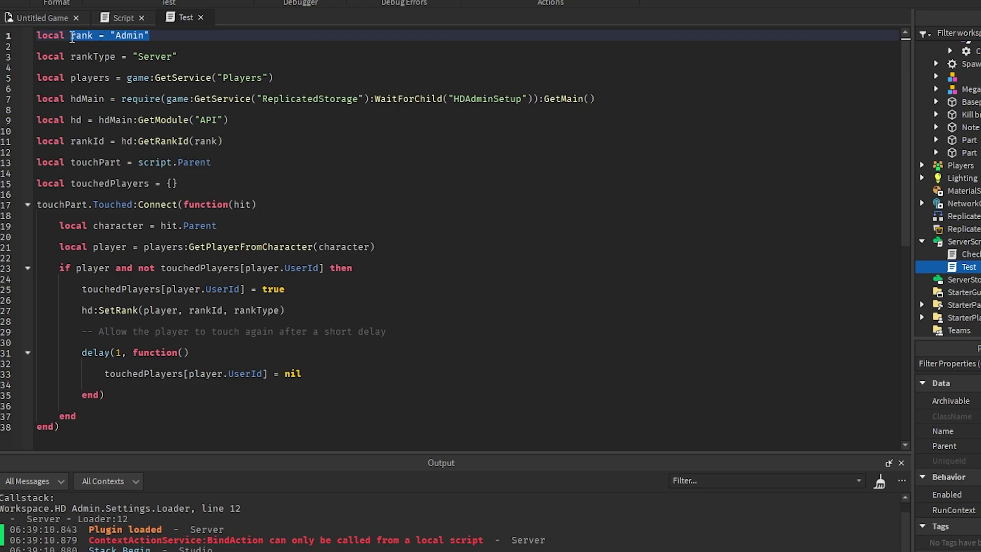
left_click(92, 162)
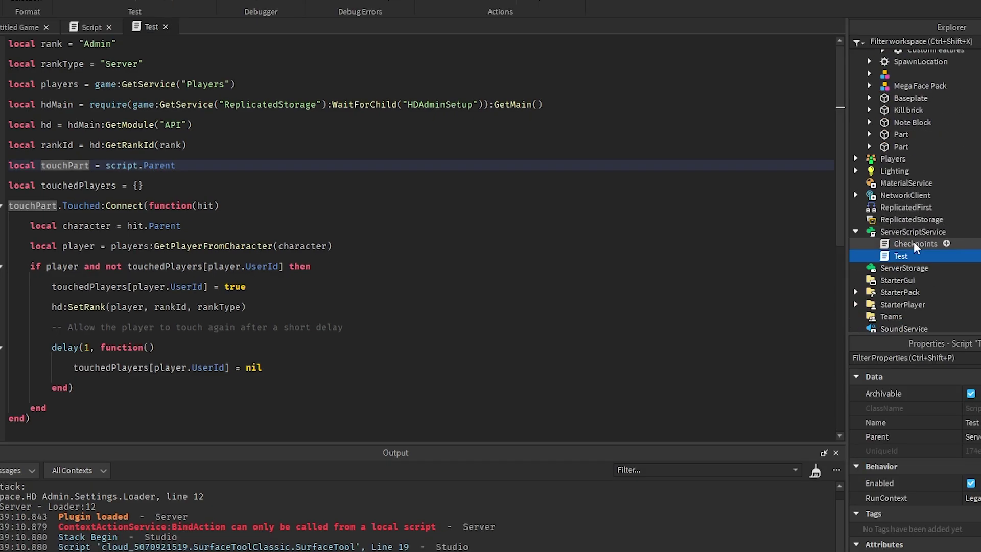
- Move the Test script into the Workspace Part and review its Touched and player lookup lines
left_click_drag(913, 261, 919, 149)
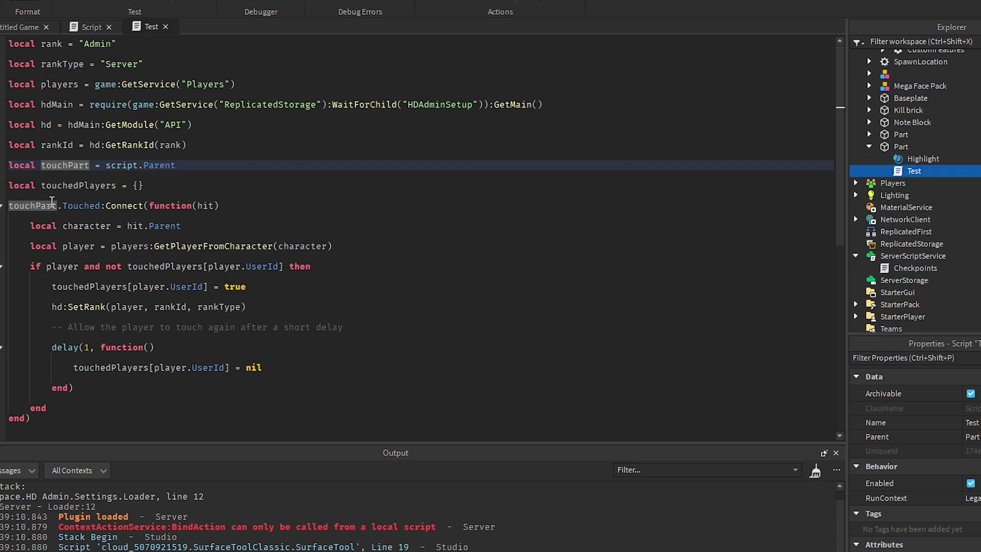
left_click(59, 206)
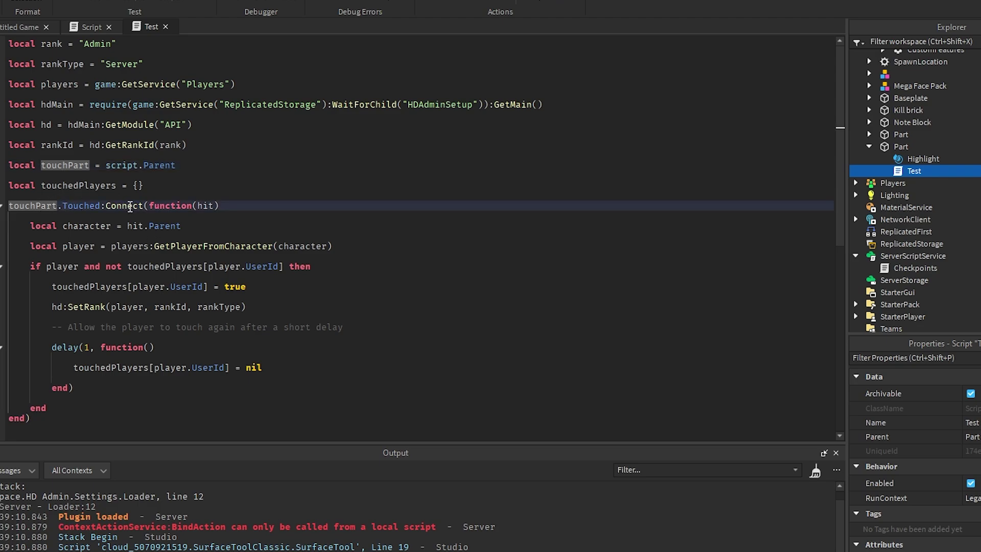
scroll(72, 246, "down", 1)
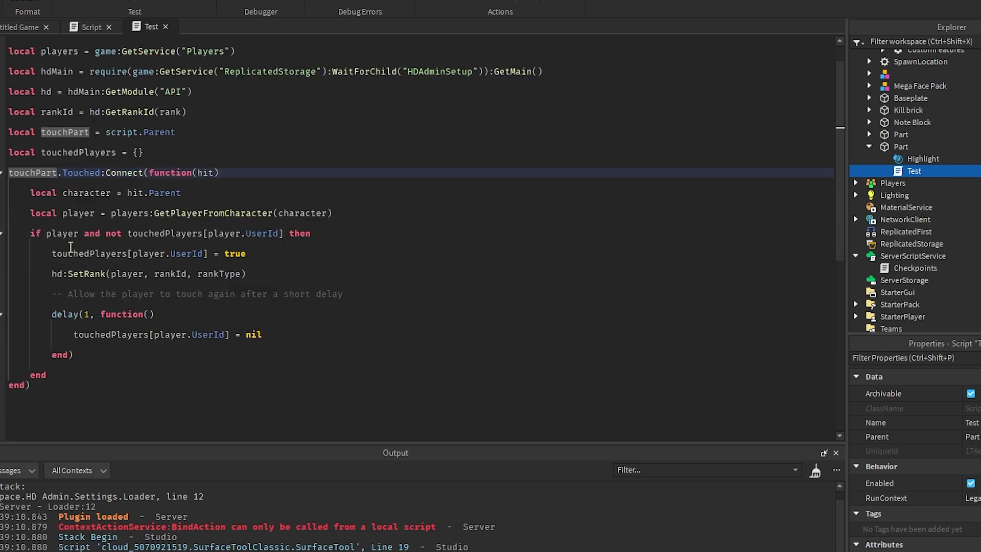
key("Down")
key("Down")
key("End")
- Go through the hd:SetRank call's player, rankId and rankType arguments
left_click(48, 277)
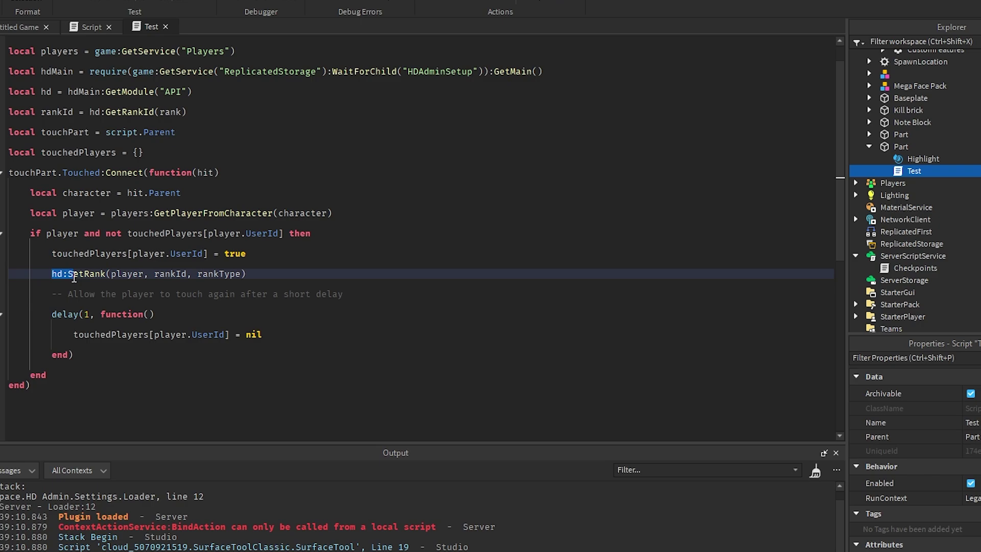
left_click(121, 273)
left_click(163, 276)
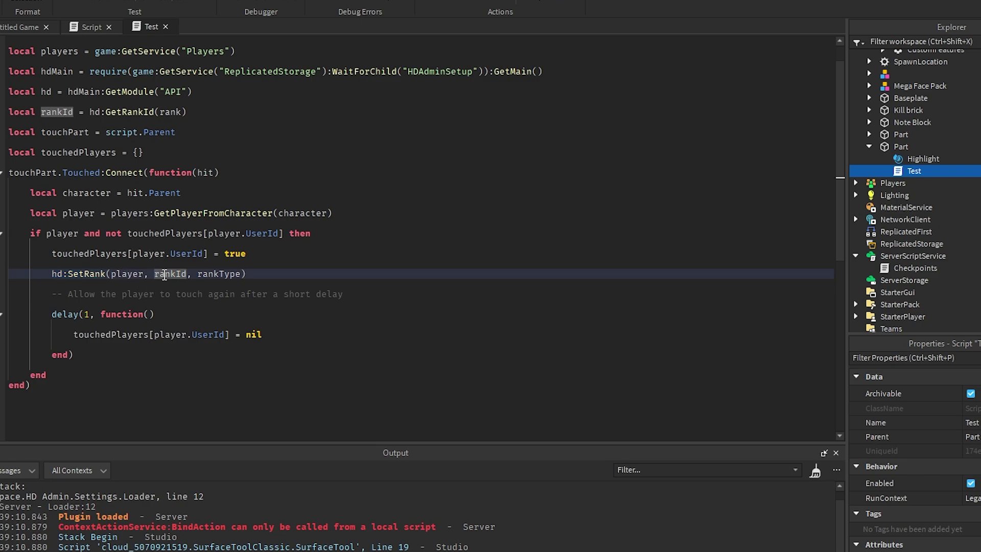
left_click(222, 273)
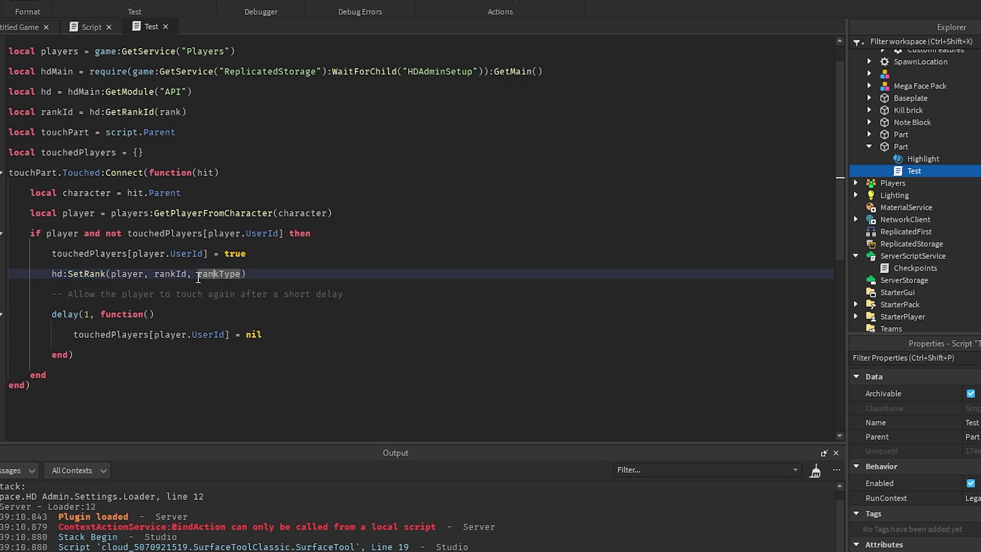
left_click(132, 278)
left_click(167, 276)
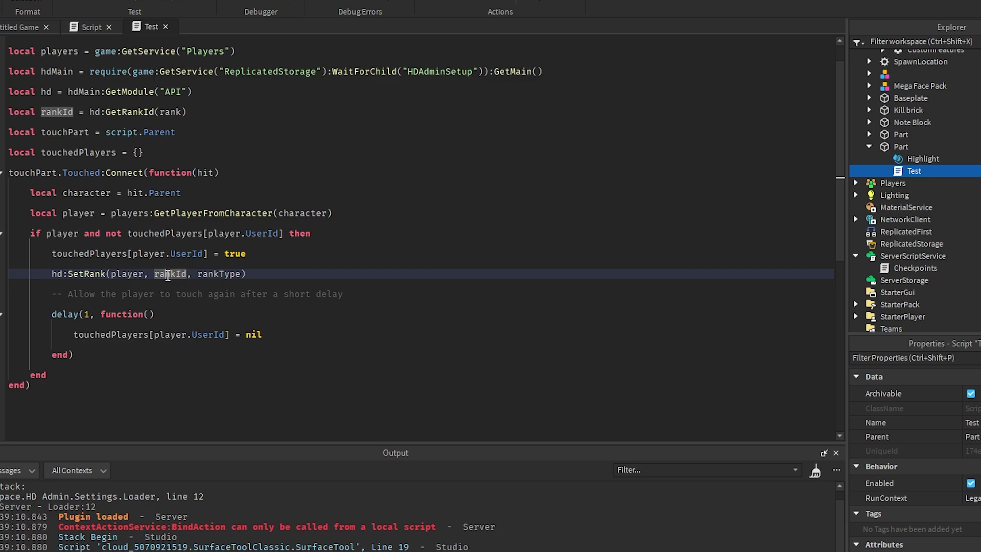
left_click(214, 273)
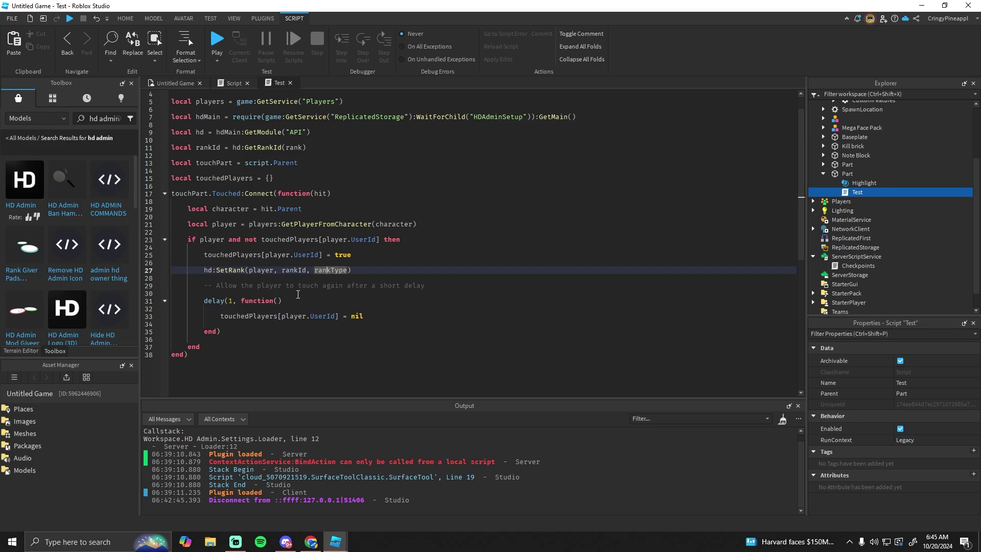
scroll(279, 278, "up", 2)
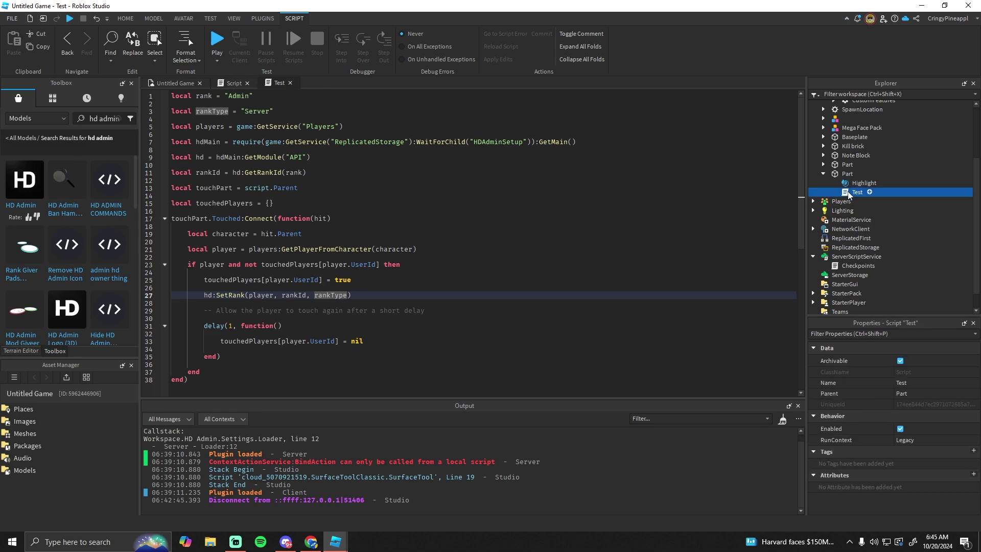
- Close the Test script, return to the 3D world view, and walk the avatar off the platform
key("ctrl+w")
left_click(175, 83)
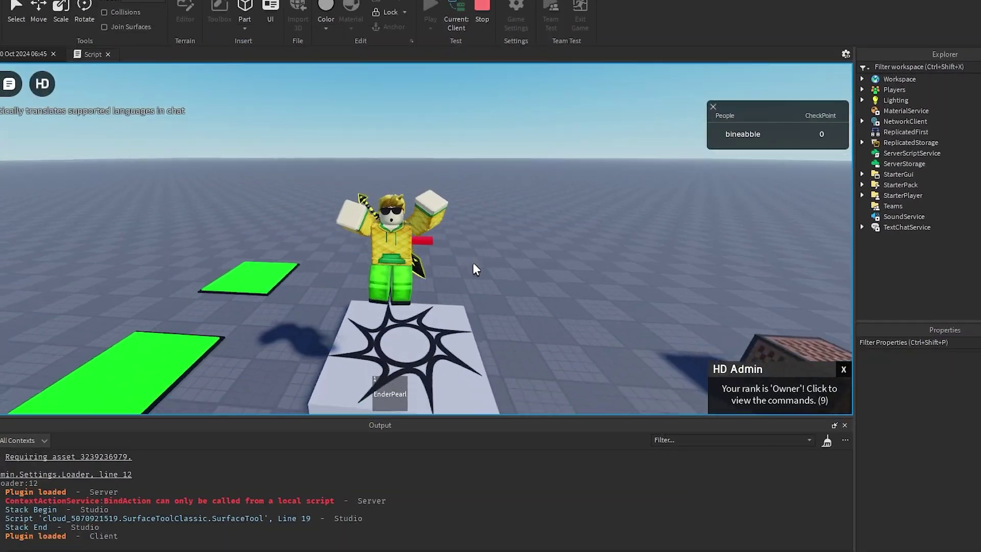
key("s")
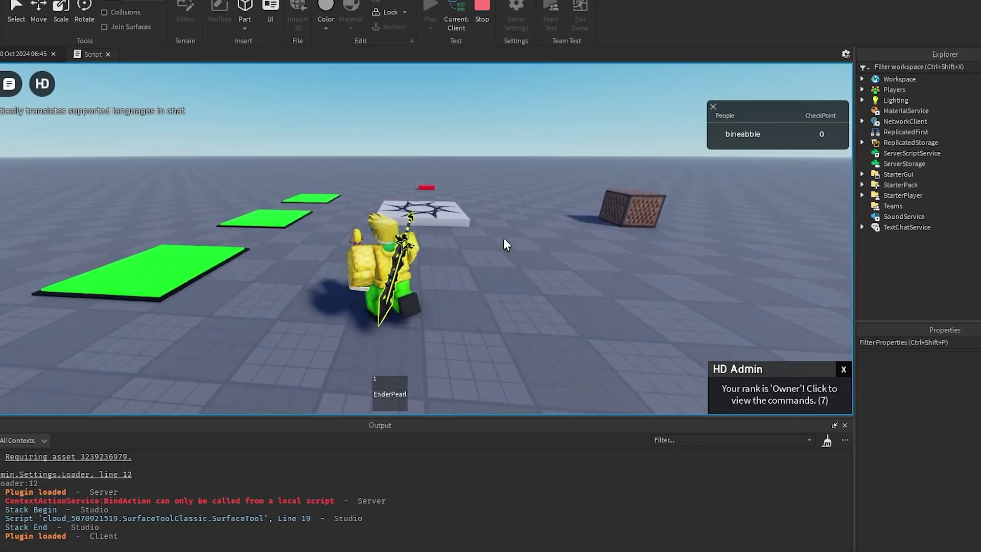